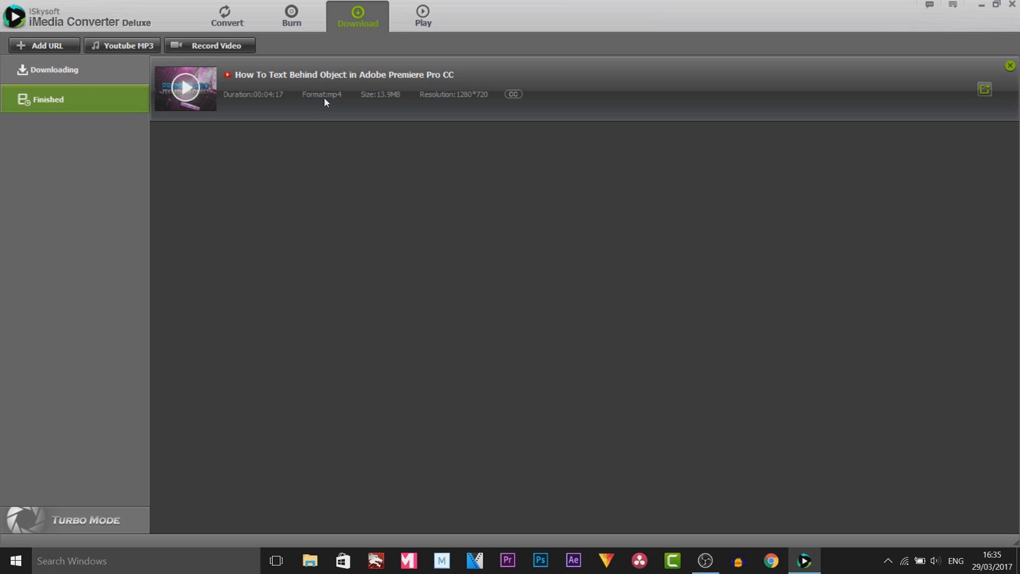
Step: Open the actions for the finished Premiere Pro tutorial download (MP4, 13.9MB)
left_click(984, 94)
Step: Send the downloaded tutorial video to the Convert list and open it in the editor
left_click(981, 105)
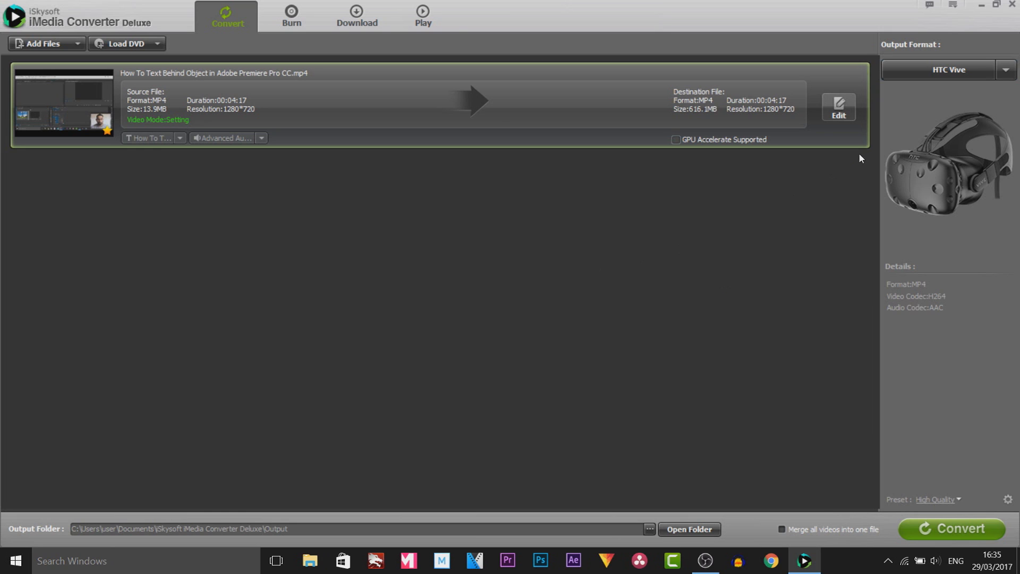
left_click(845, 117)
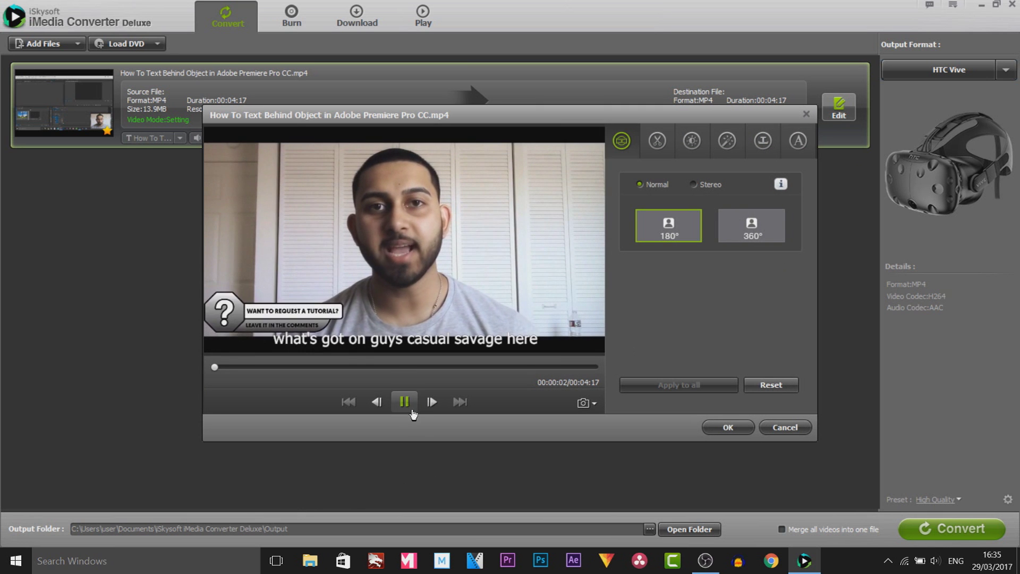
Step: Pause at 00:01:17, save a JPG snapshot of that frame, and switch the VR view to 360°
left_click(413, 412)
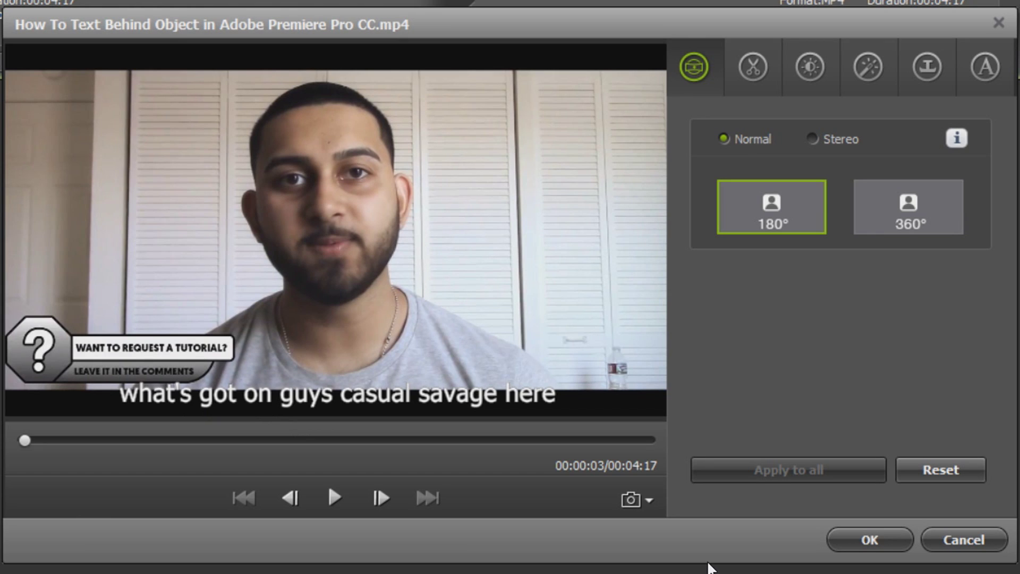
left_click(311, 440)
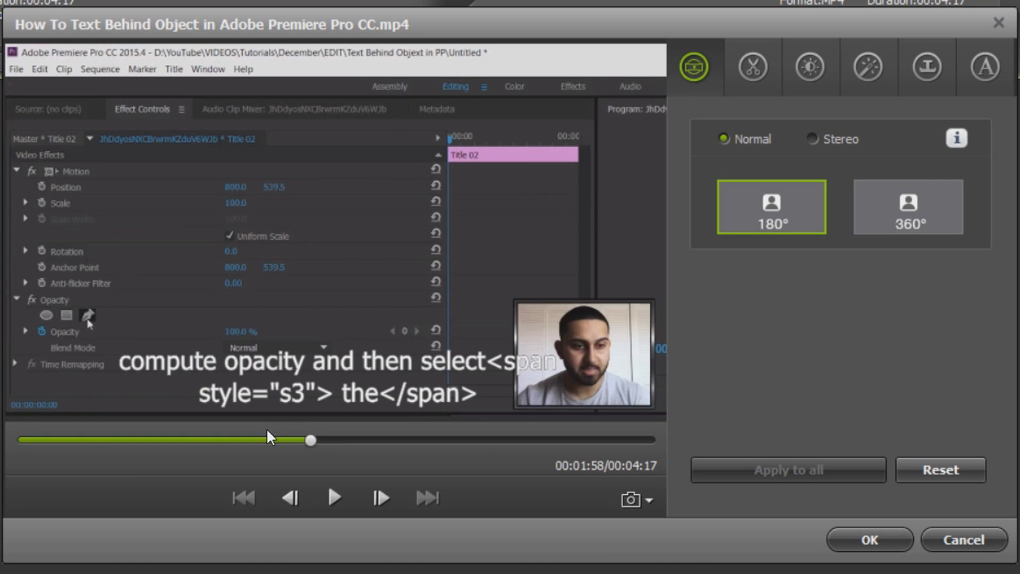
left_click(208, 440)
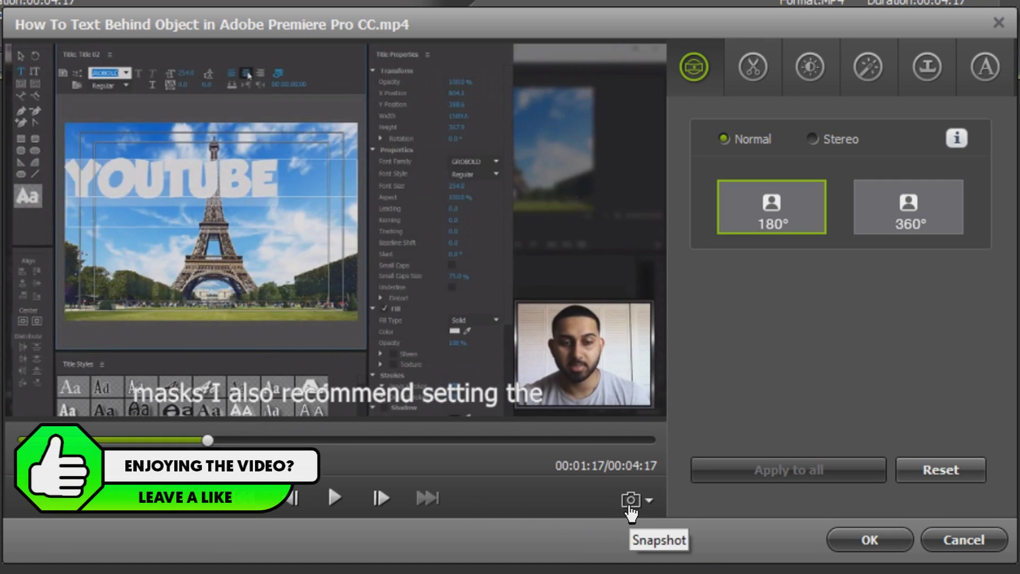
left_click(630, 504)
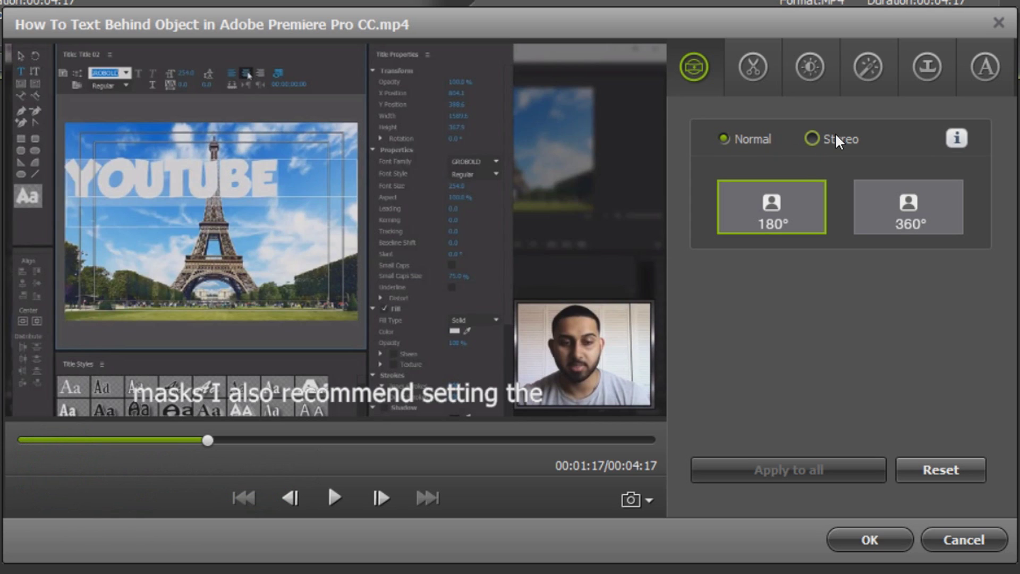
left_click(909, 231)
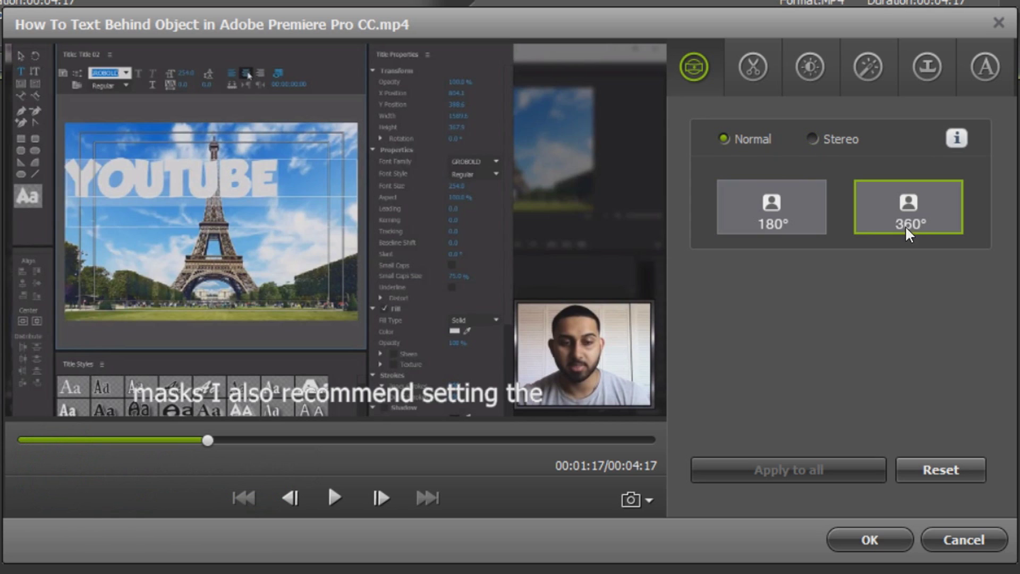
Step: Add a trim range near 00:01:16 and drag its start and end toward the video's beginning
left_click(767, 68)
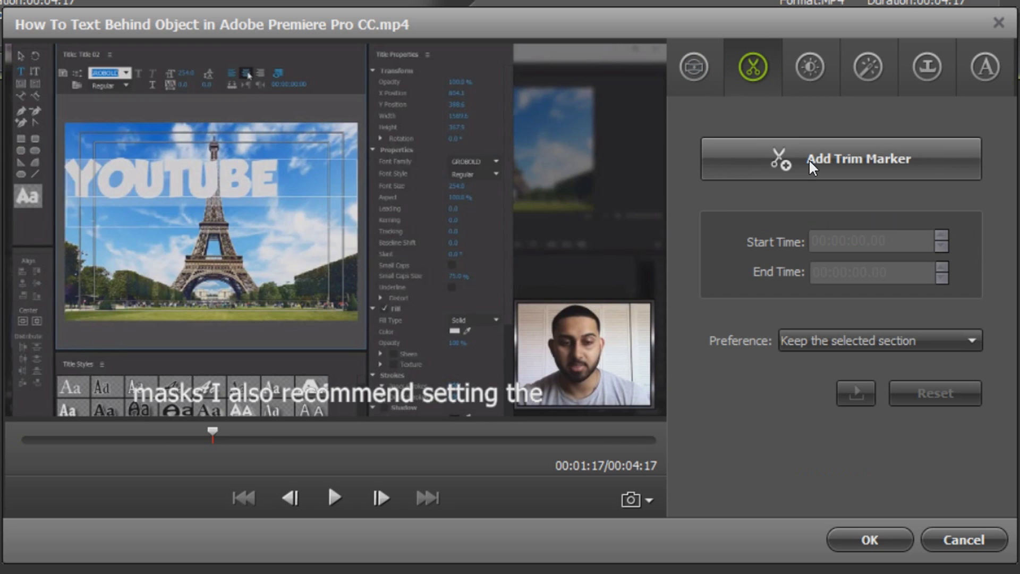
left_click_drag(213, 433, 108, 436)
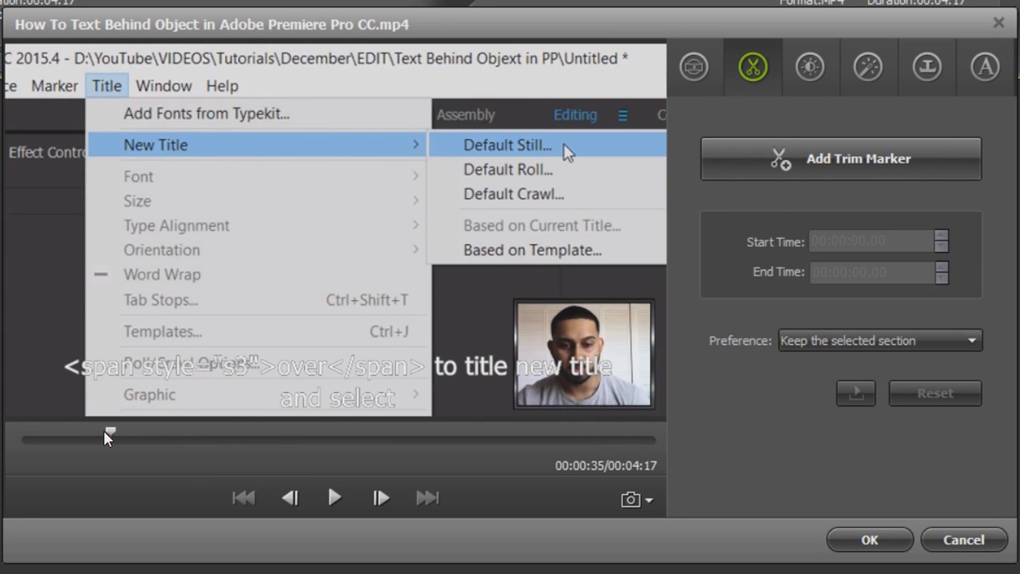
left_click(850, 167)
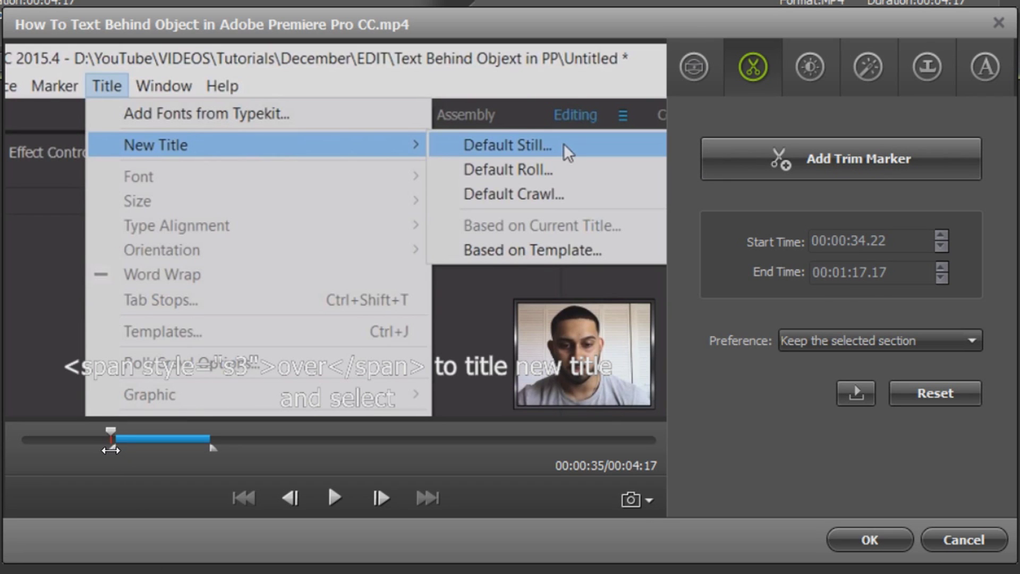
left_click_drag(110, 449, 16, 450)
left_click(207, 448)
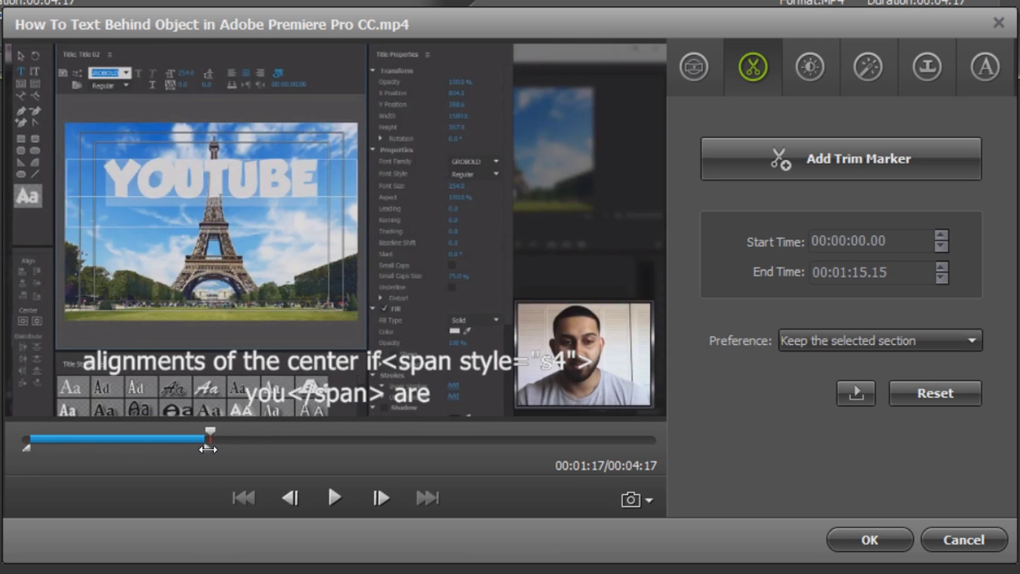
left_click_drag(207, 449, 30, 457)
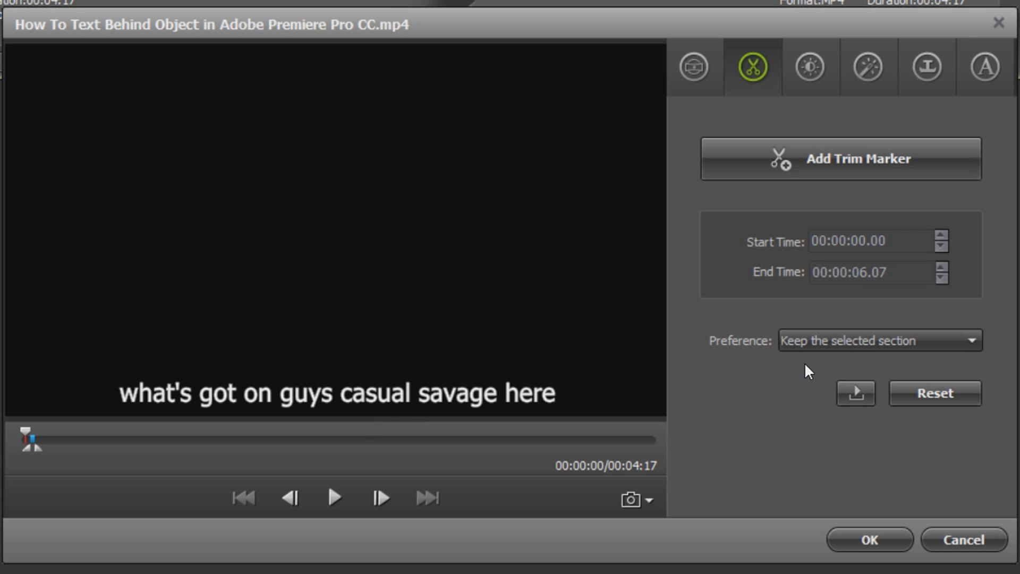
Step: Set trimming to delete selected sections; mark 00:00:21.01–00:01:03.20 and 00:02:00.22–00:02:43.17 for deletion
left_click(820, 355)
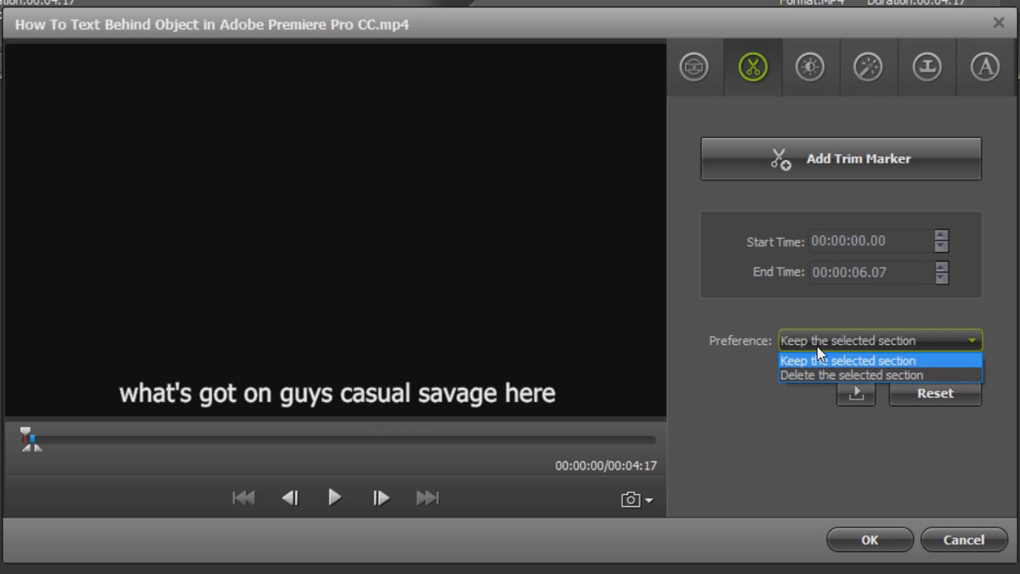
left_click(822, 376)
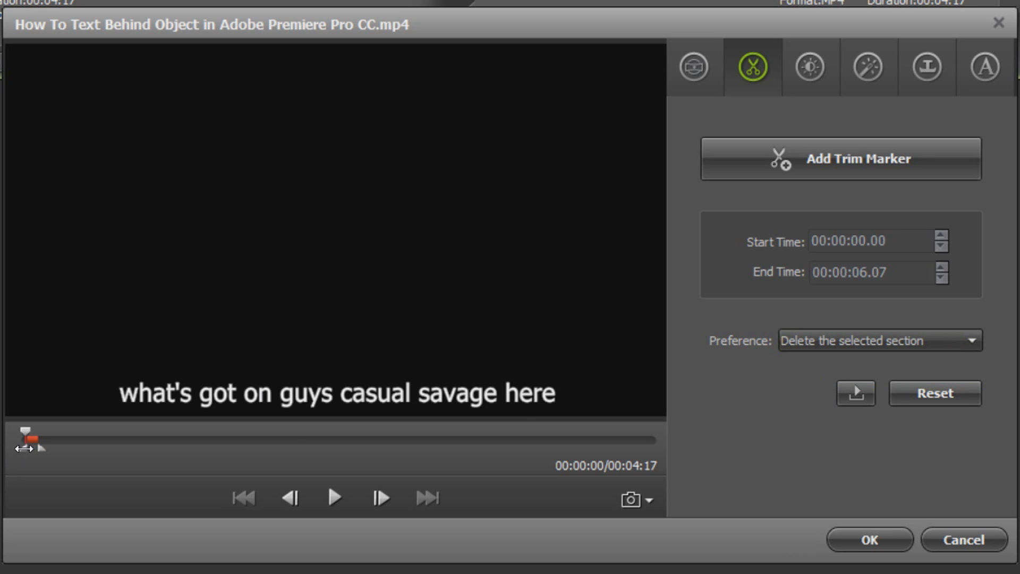
left_click_drag(27, 432, 77, 436)
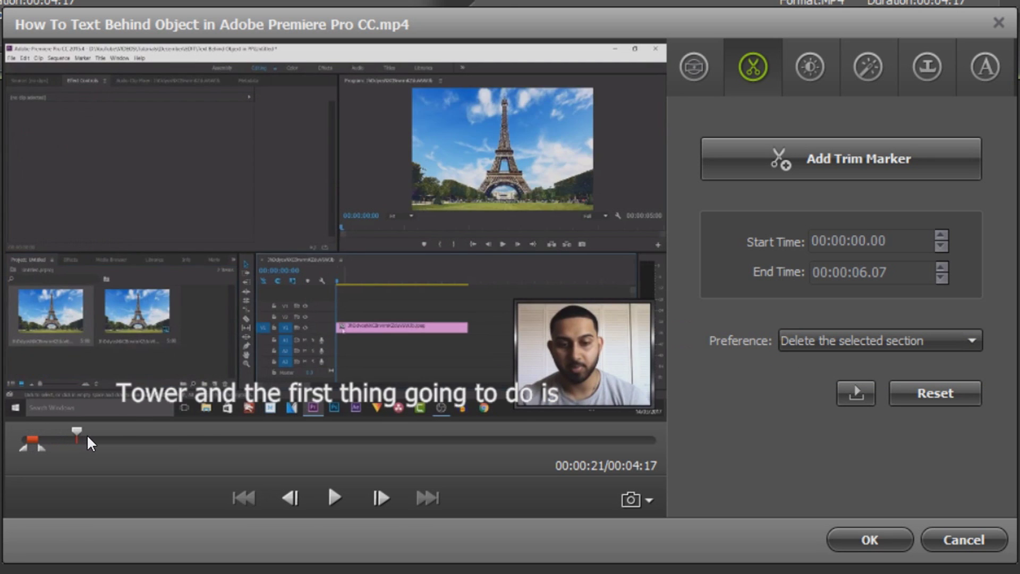
left_click(833, 170)
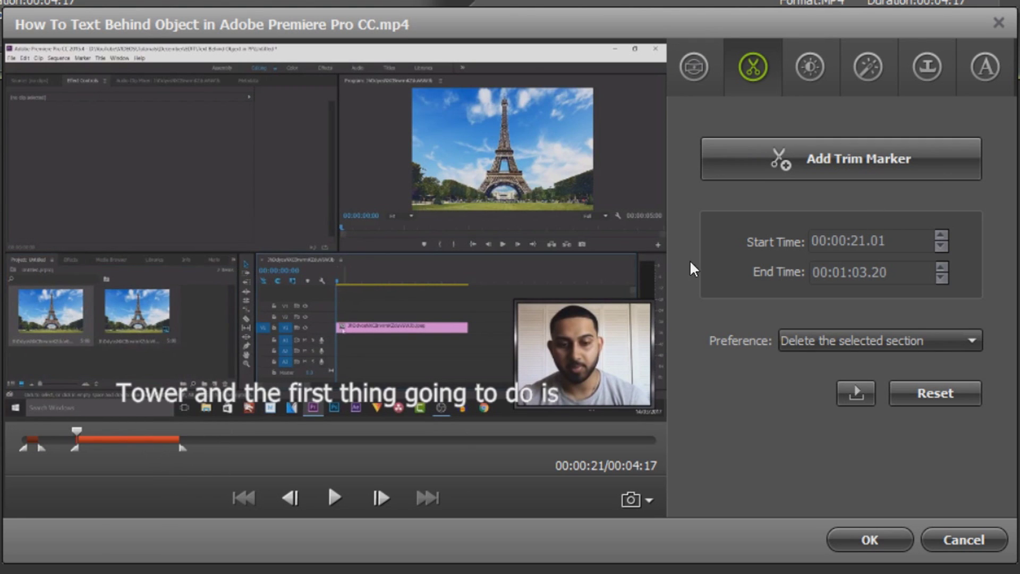
left_click(814, 168)
left_click(816, 169)
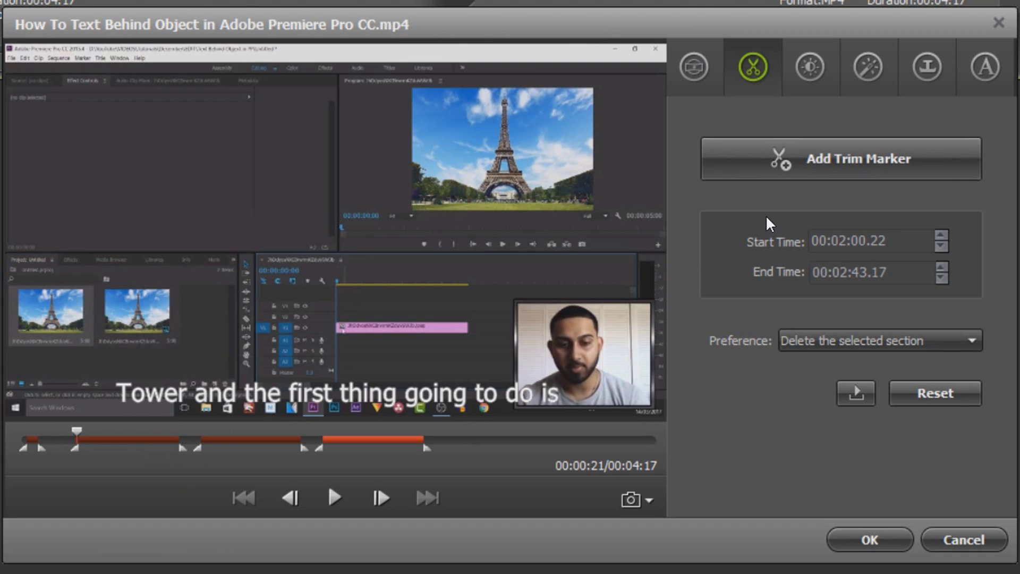
left_click(811, 66)
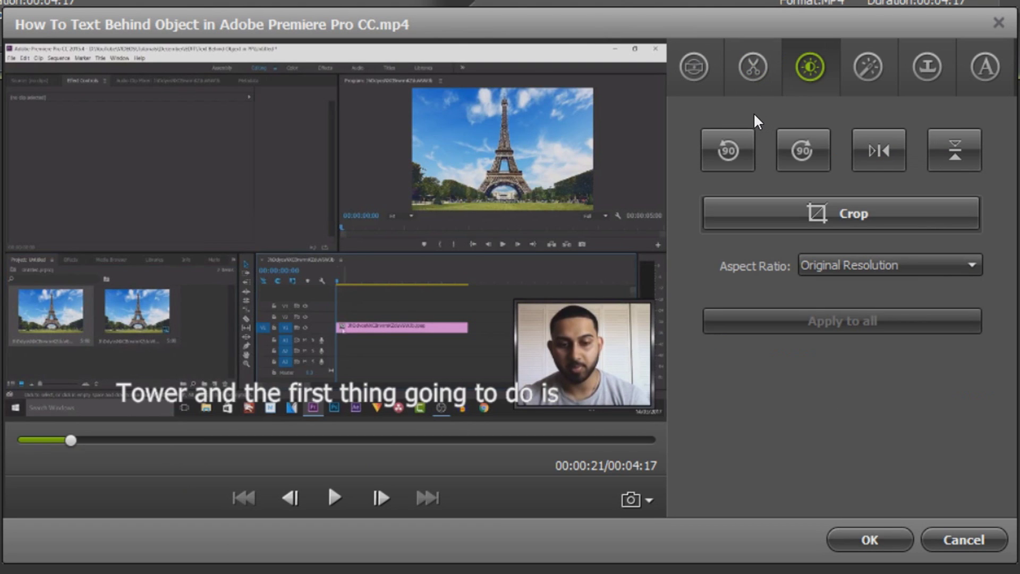
Step: Try 90° rotation, horizontal mirror and vertical flip, reverting each to the original orientation
left_click(725, 151)
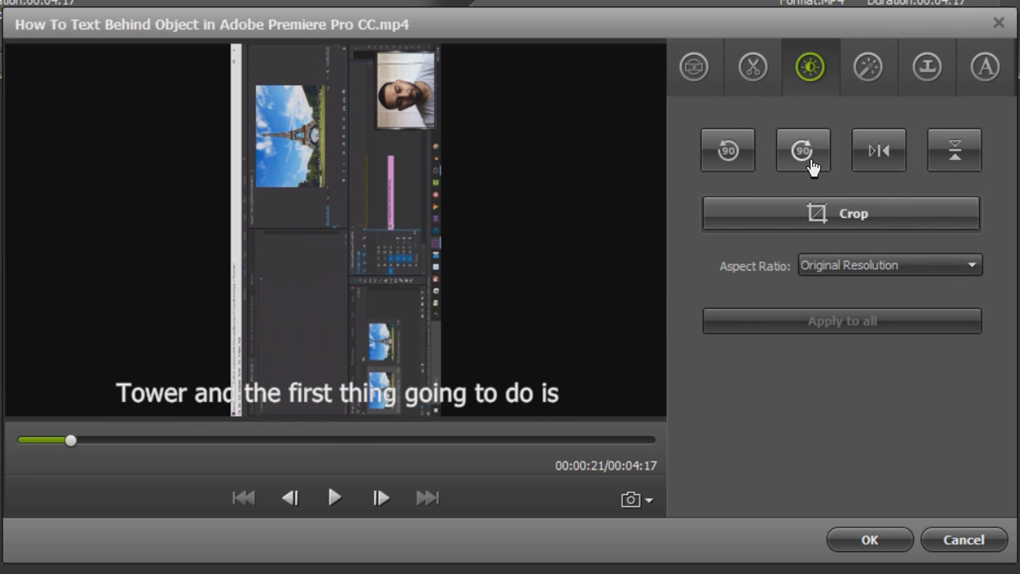
left_click(811, 159)
left_click(883, 161)
left_click(890, 162)
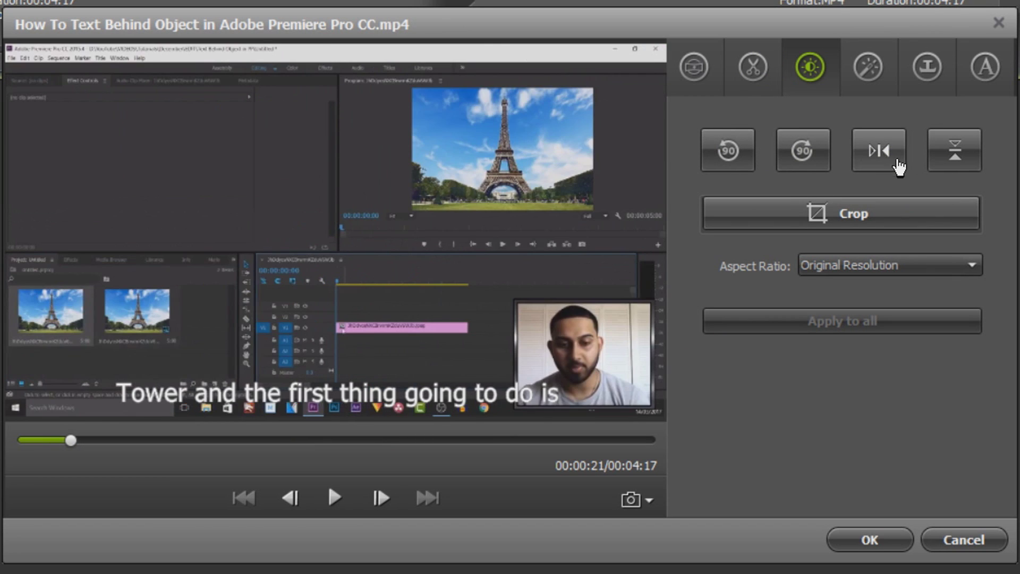
left_click(963, 169)
left_click(963, 169)
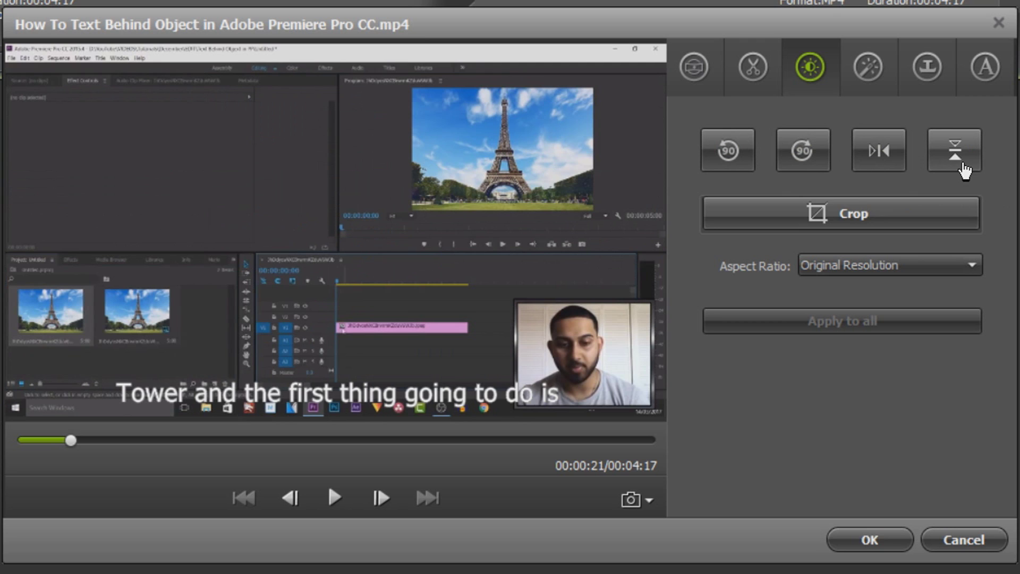
Step: Crop the frame from the right side down to 941×720 and apply it
left_click(800, 219)
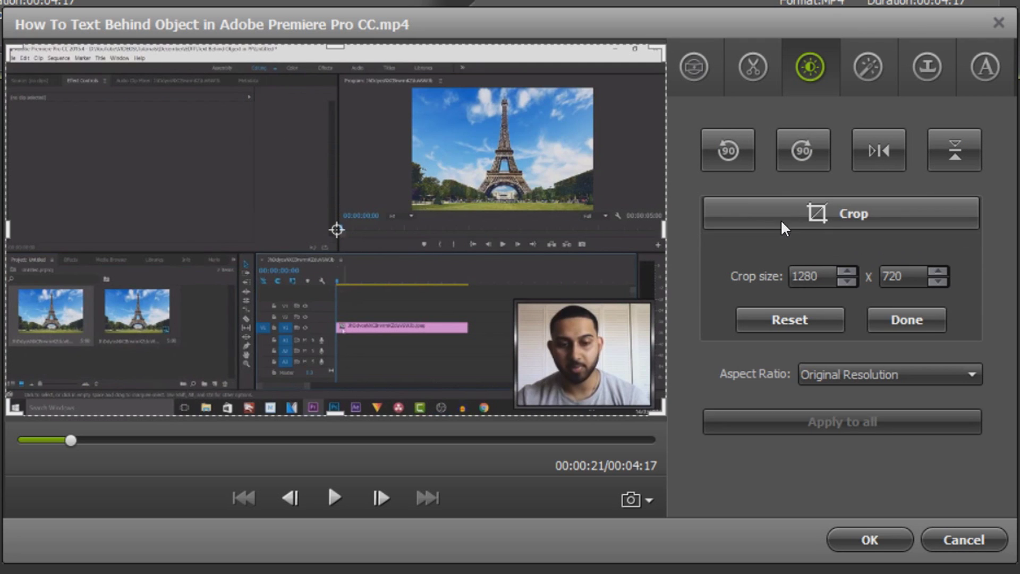
left_click_drag(660, 234, 507, 233)
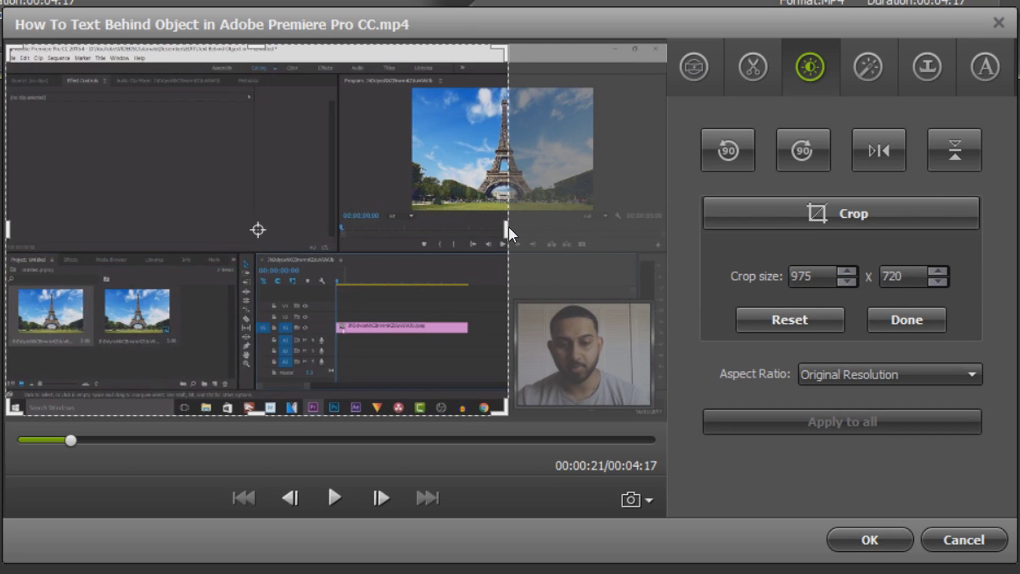
left_click_drag(507, 234, 664, 233)
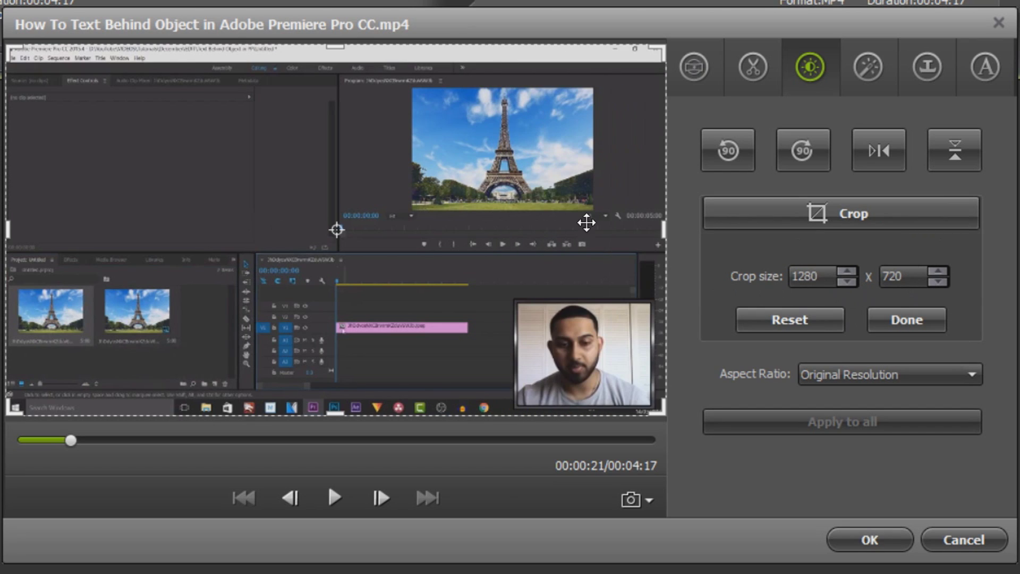
left_click_drag(665, 232, 489, 232)
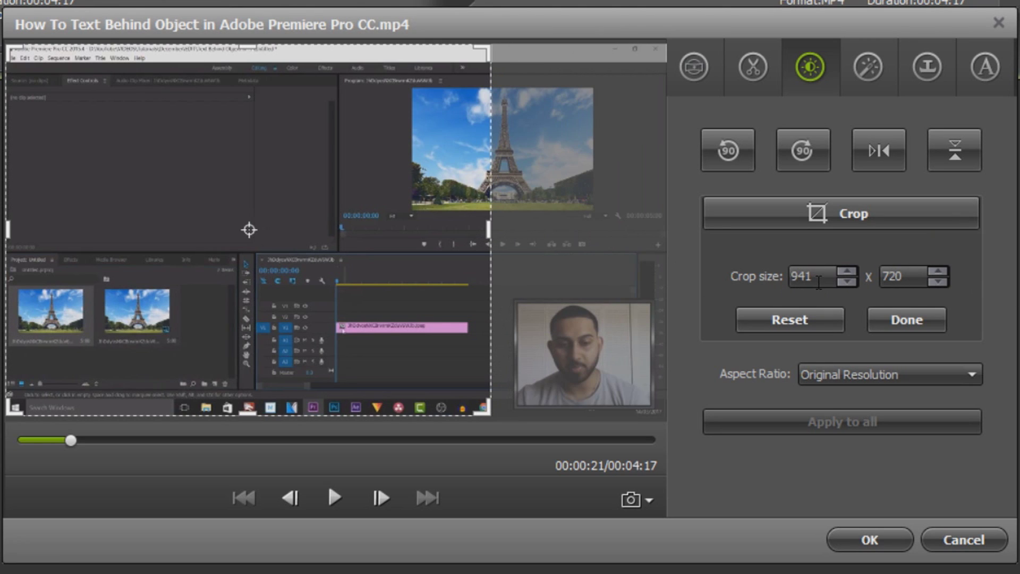
left_click(919, 322)
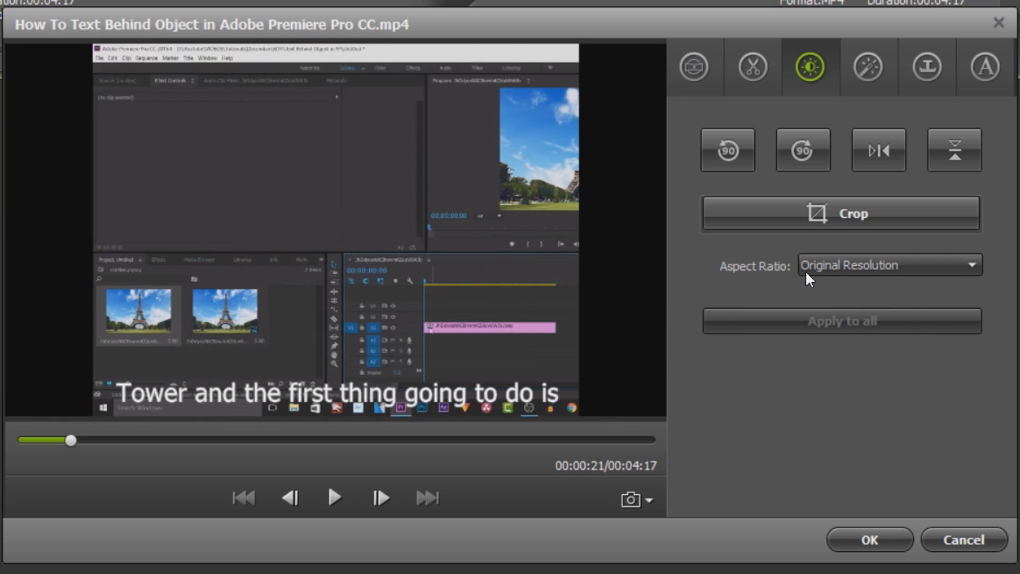
left_click(852, 274)
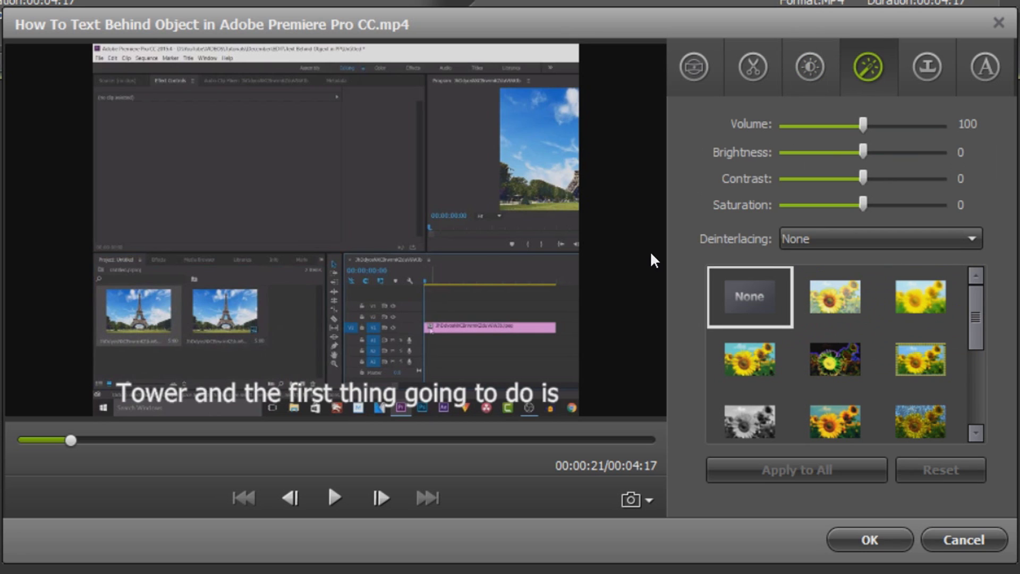
Step: Nudge the volume and apply a falling-snow effect preset to the video
mouse_move(865, 136)
left_mouse_down()
mouse_move(890, 135)
mouse_move(865, 141)
left_mouse_up()
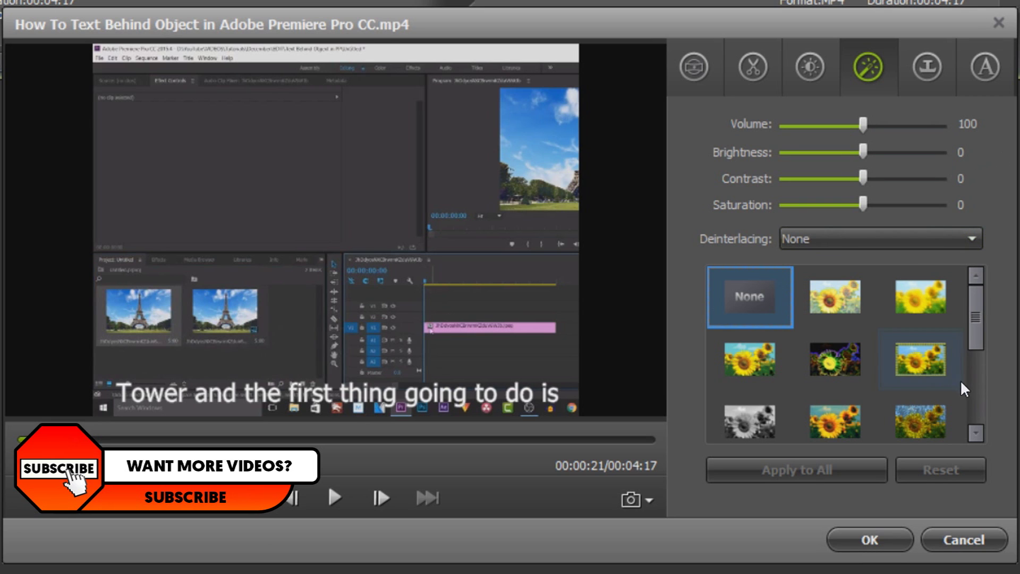
scroll(924, 393, "down", 3)
left_click(836, 378)
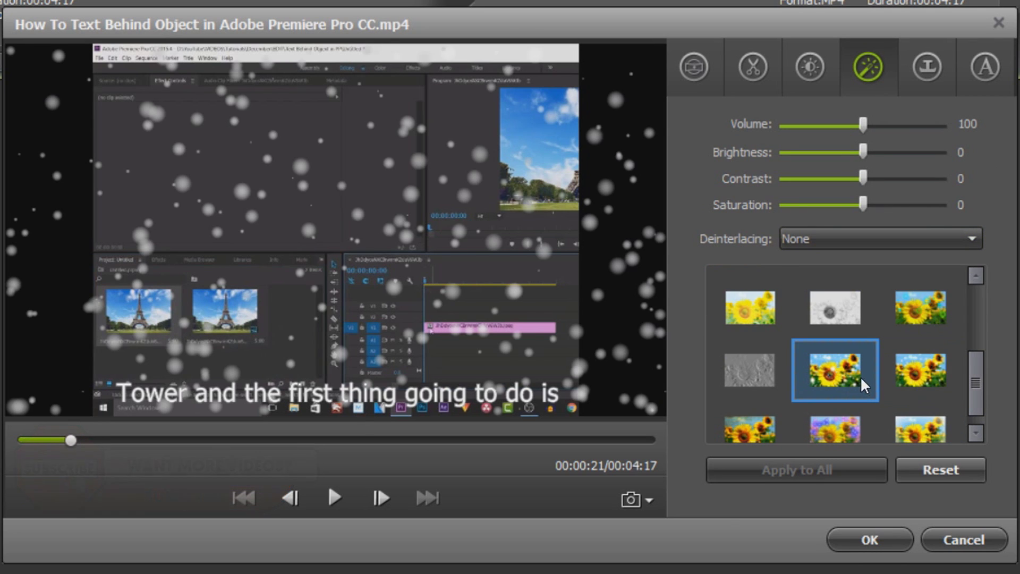
left_click(901, 368)
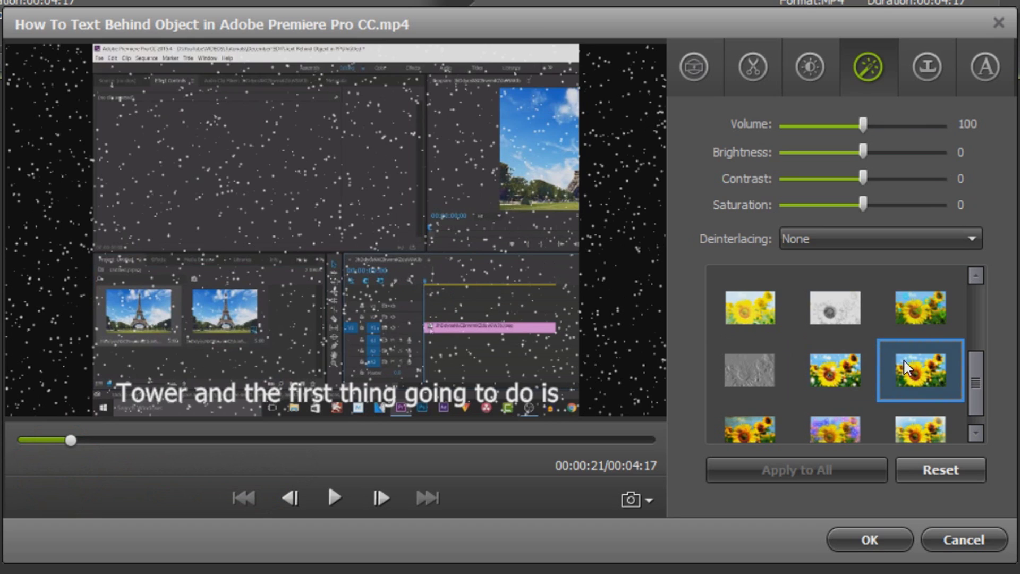
left_click(927, 67)
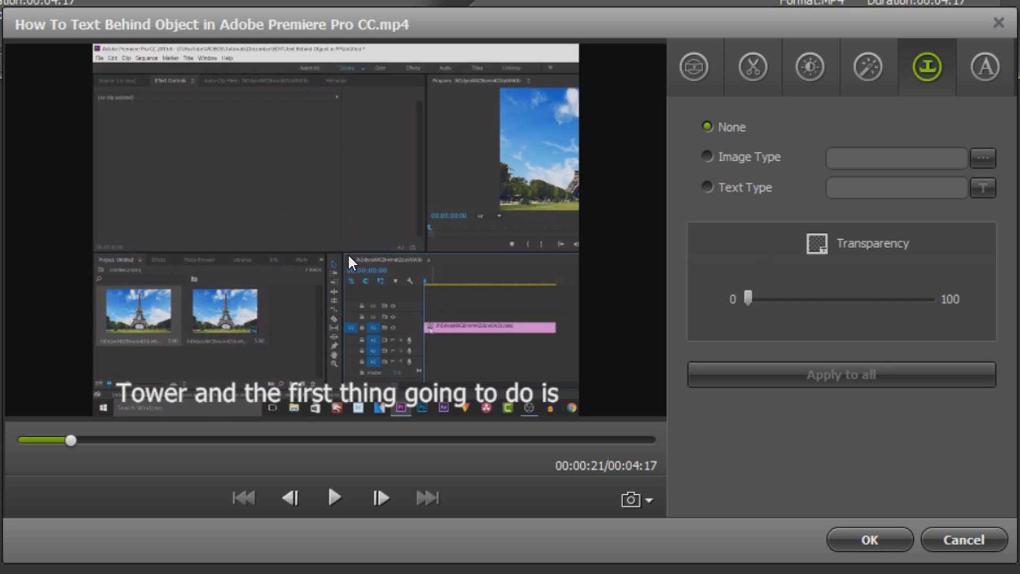
Step: In subtitle settings, inspect the subtitle file path and dismiss the Font options unchanged
left_click(985, 67)
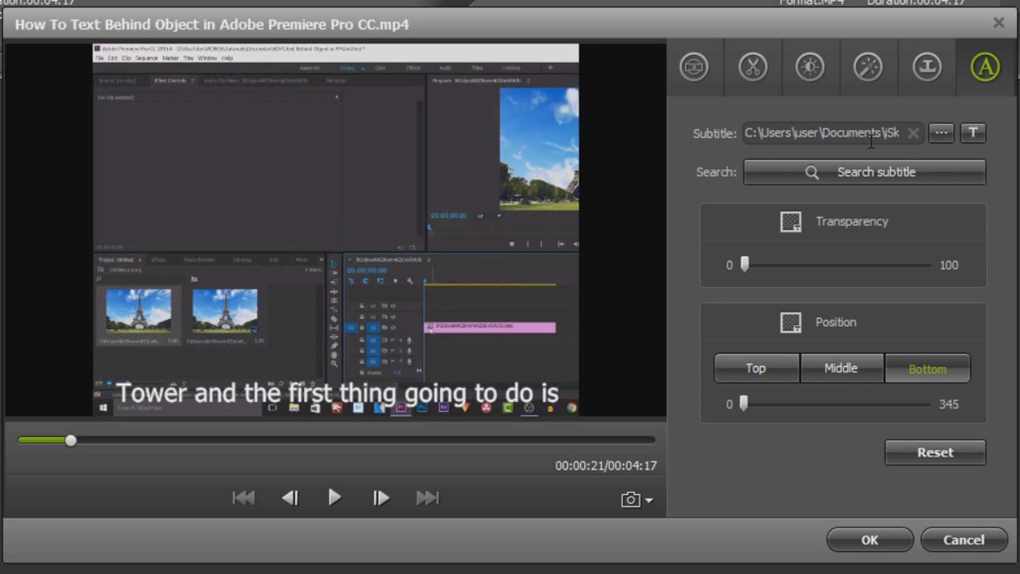
left_click(869, 137)
left_click(852, 132)
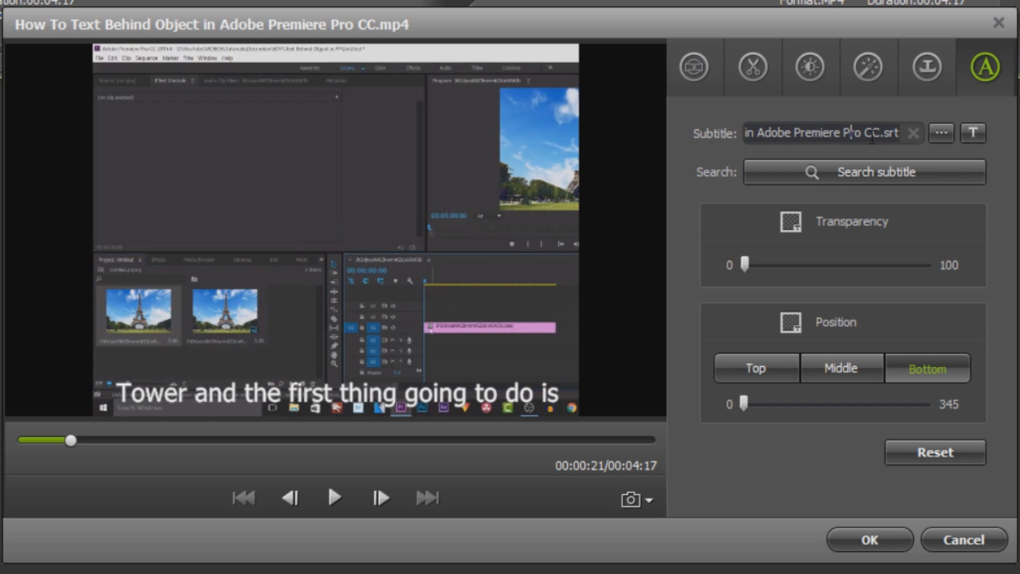
left_click(975, 142)
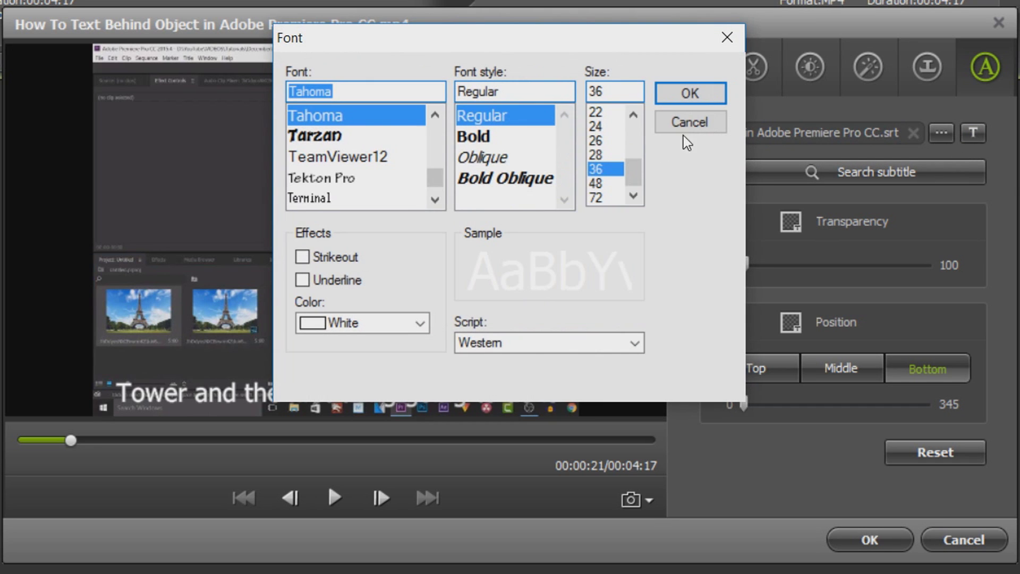
left_click(685, 127)
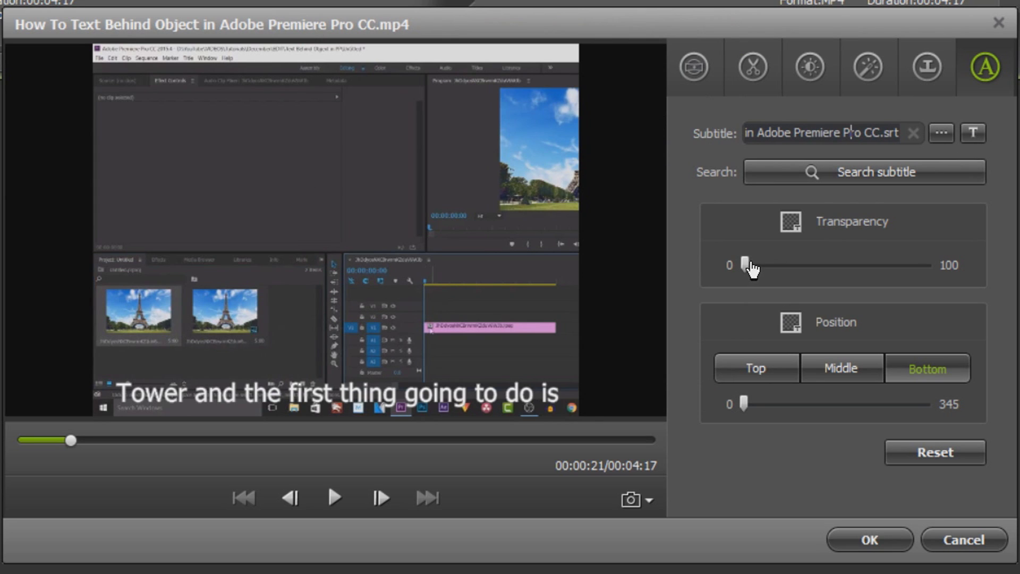
Step: Set subtitle transparency to 100 and try Top and Middle before returning to Bottom
left_click_drag(746, 265, 882, 269)
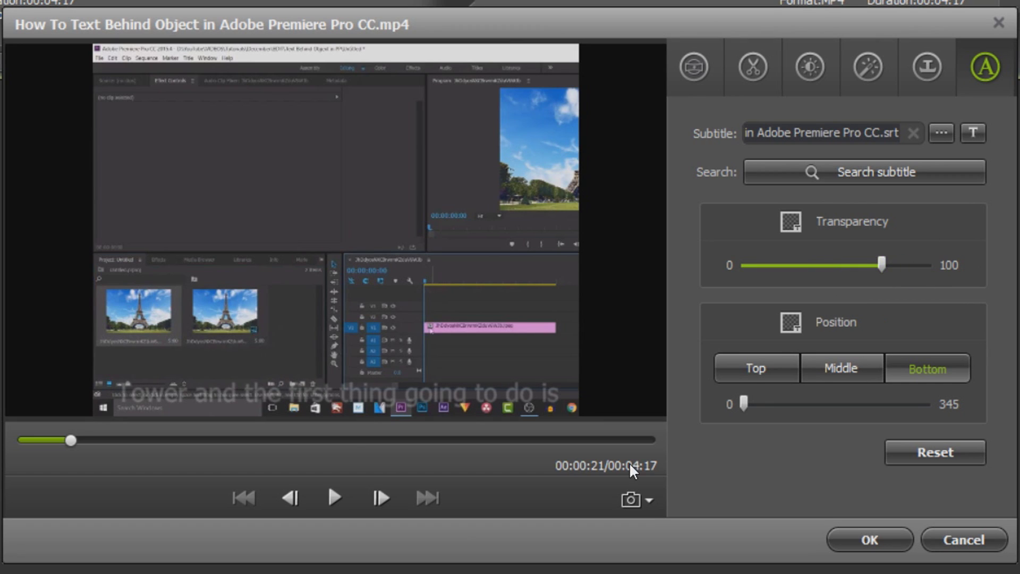
left_click(744, 374)
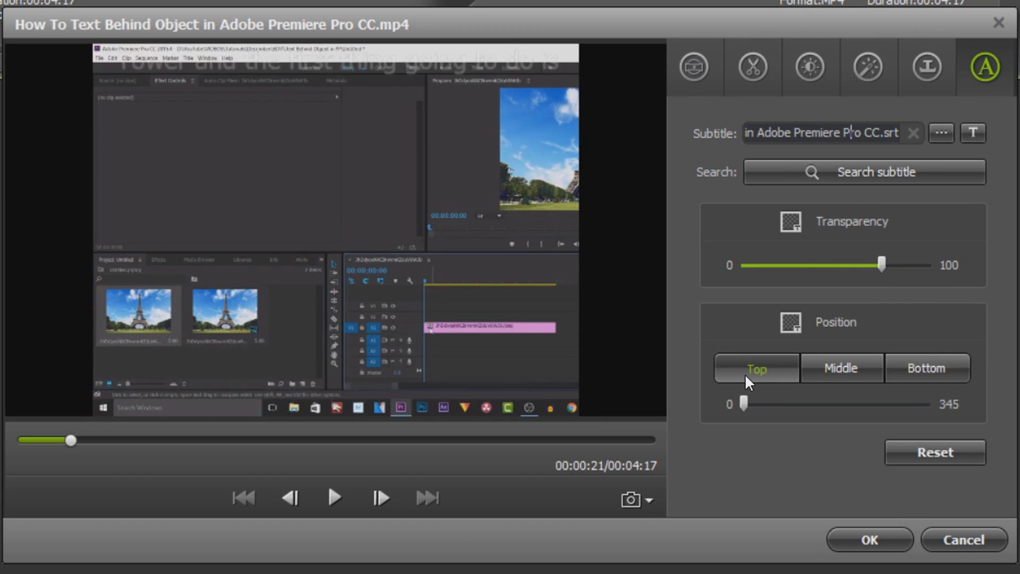
left_click(857, 370)
left_click(914, 375)
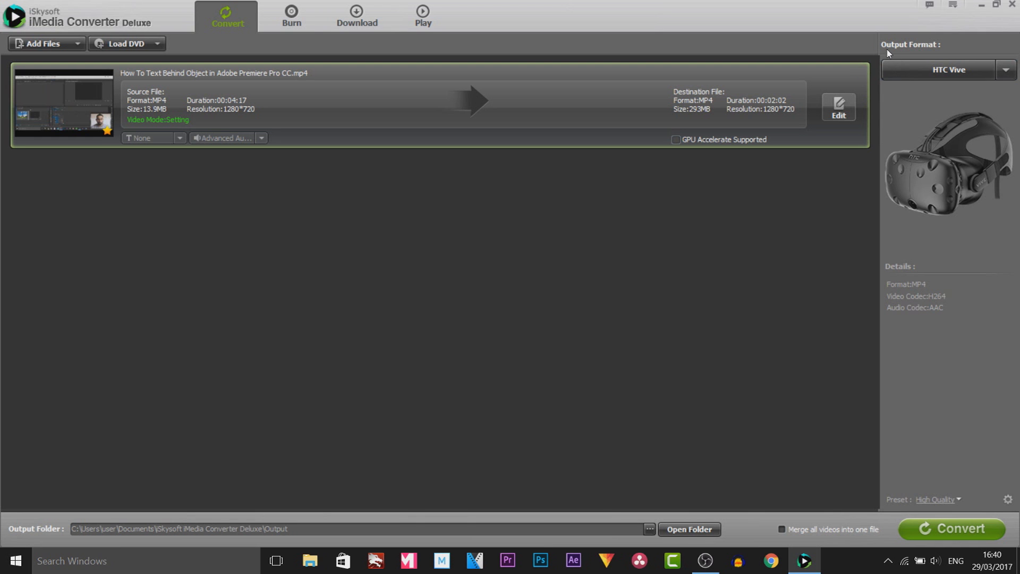
Step: Browse the VR, Apple, Samsung and Game device presets in the output format list
left_click(1007, 74)
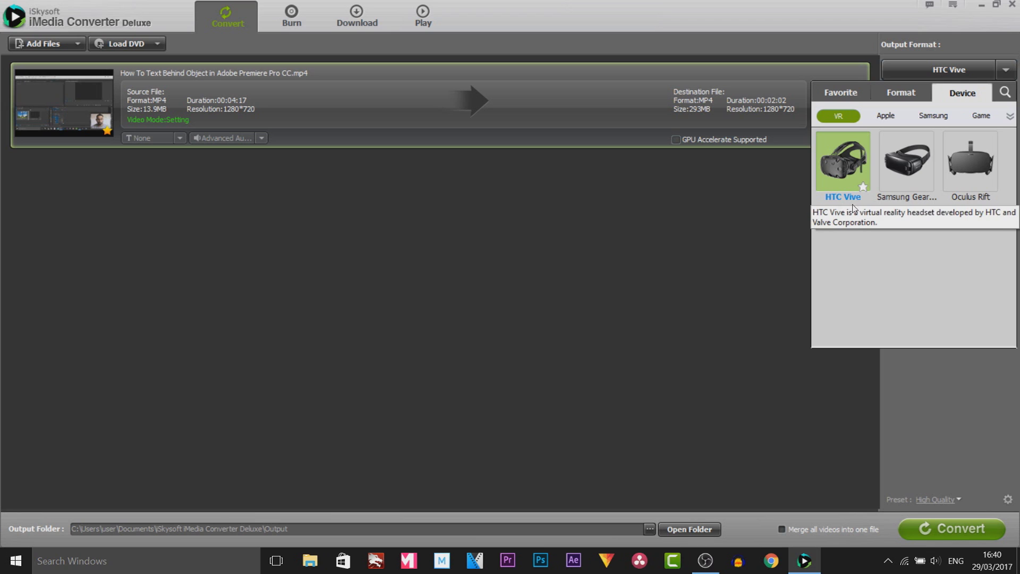
mouse_move(905, 199)
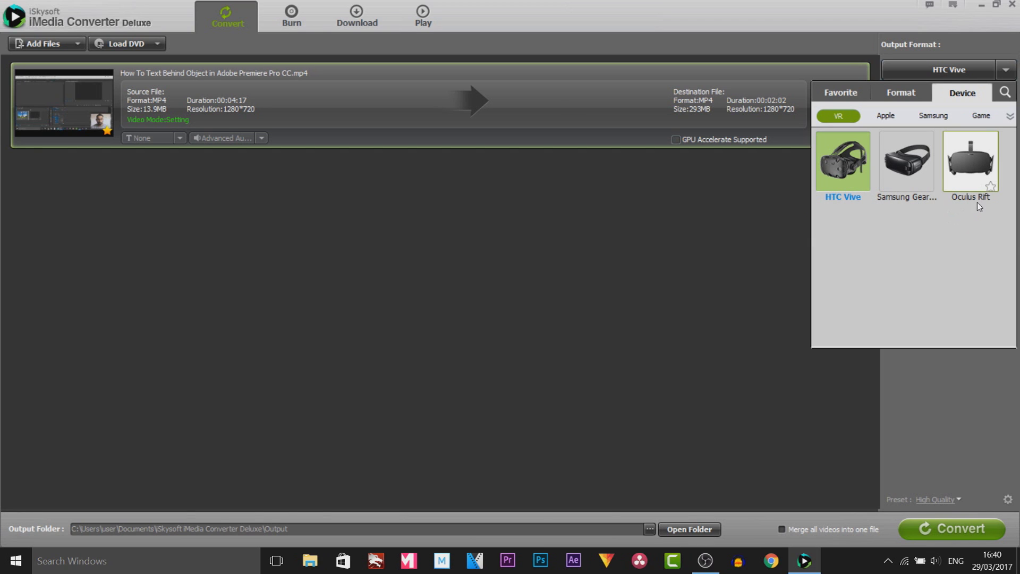
left_click(899, 123)
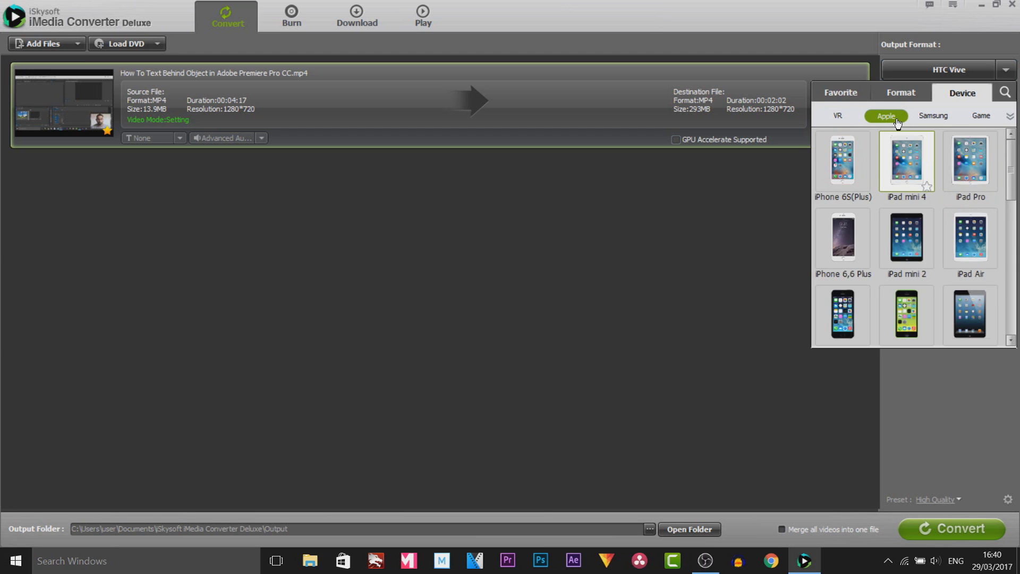
scroll(904, 245, "down", 8)
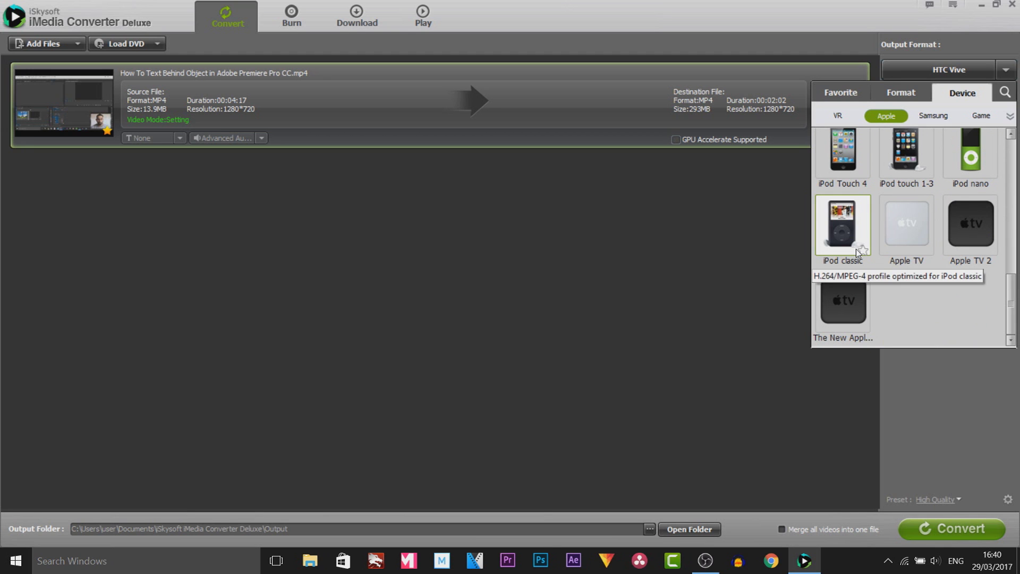
left_click(933, 116)
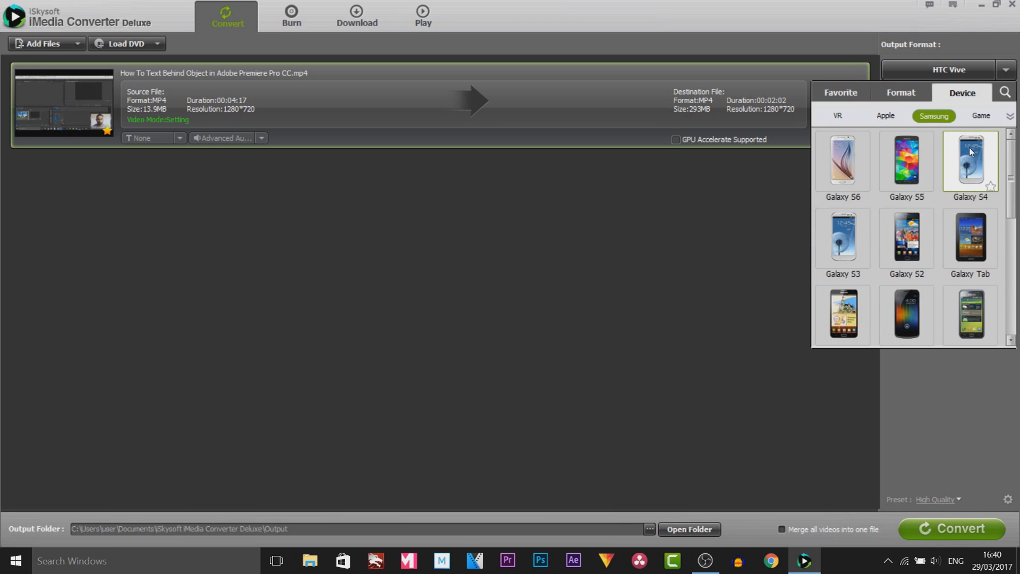
left_click(983, 117)
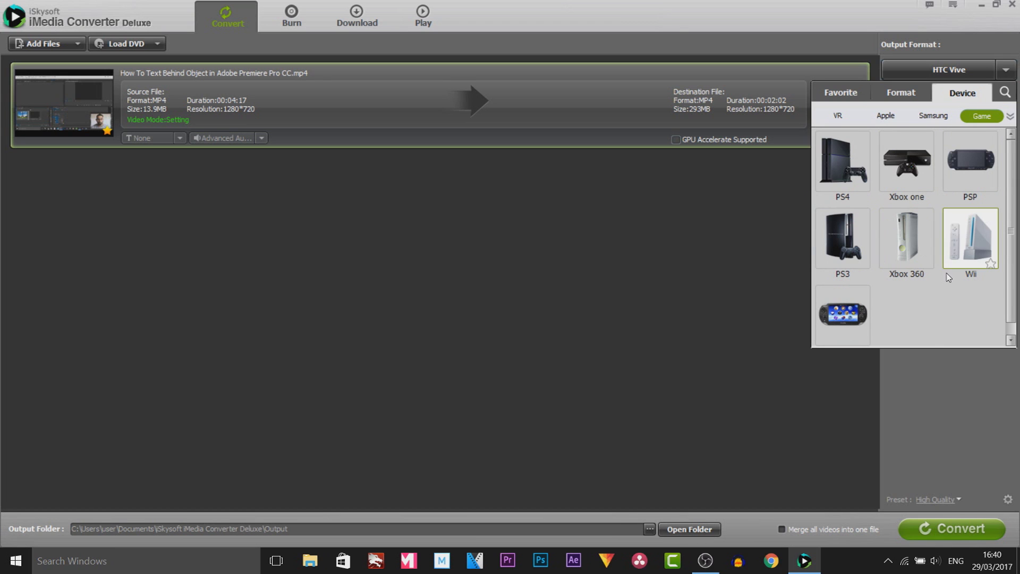
left_click(903, 93)
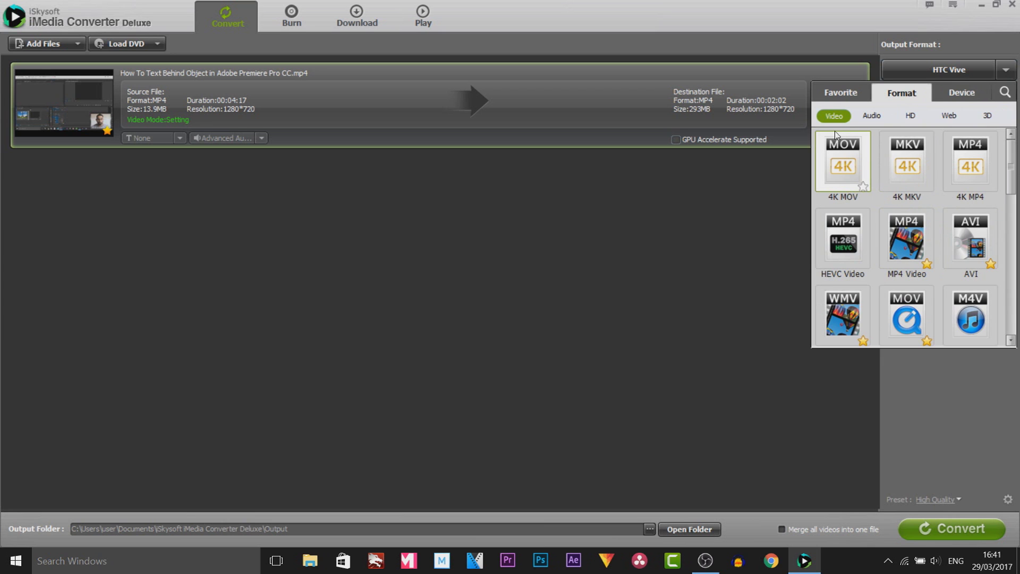
Step: Browse the Audio, HD, Web and 3D categories, then set the output format to AVI
left_click(871, 115)
left_click(910, 116)
left_click(949, 115)
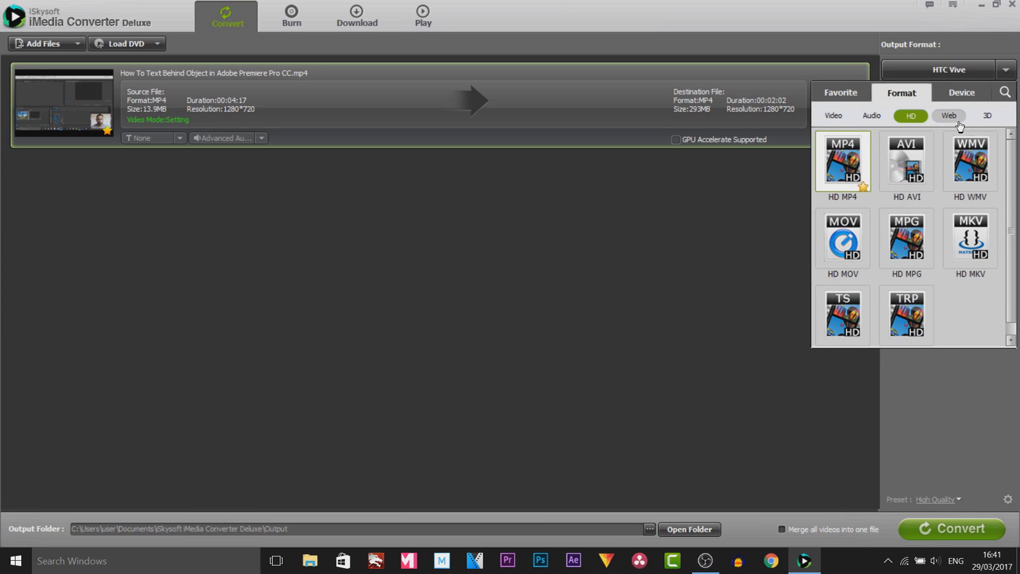
left_click(987, 115)
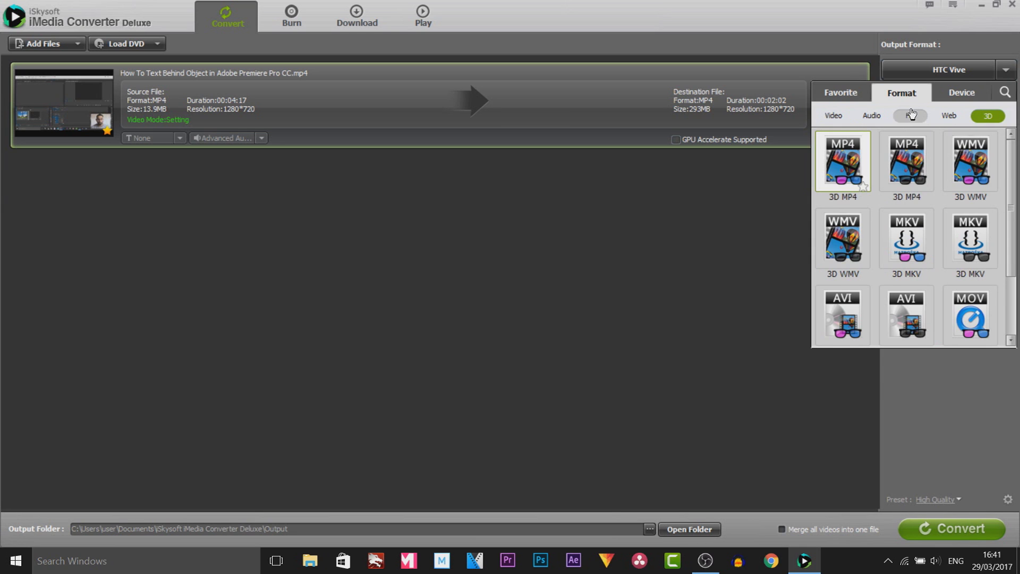
left_click(833, 115)
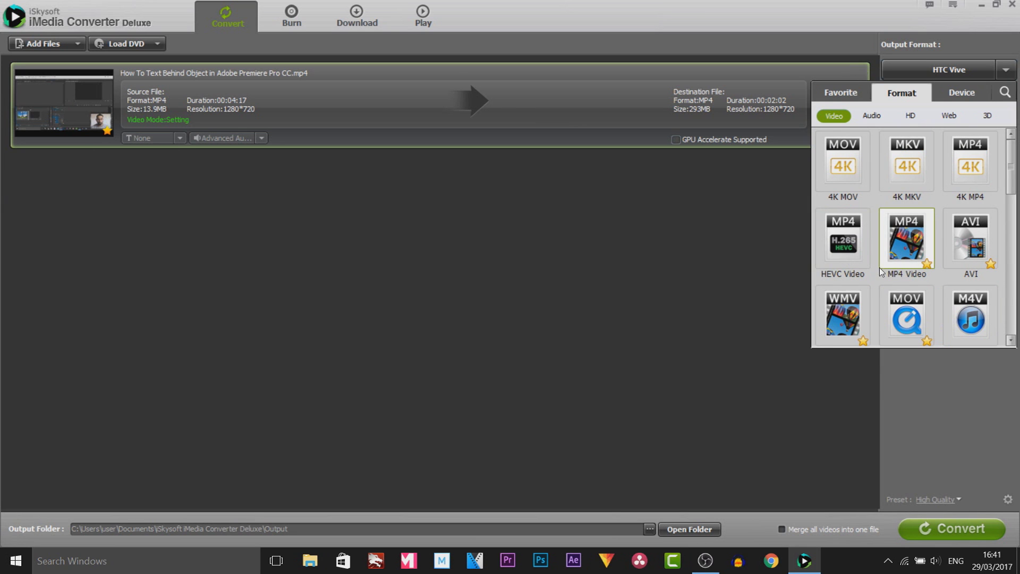
scroll(945, 329, "down", 3)
scroll(945, 330, "up", 3)
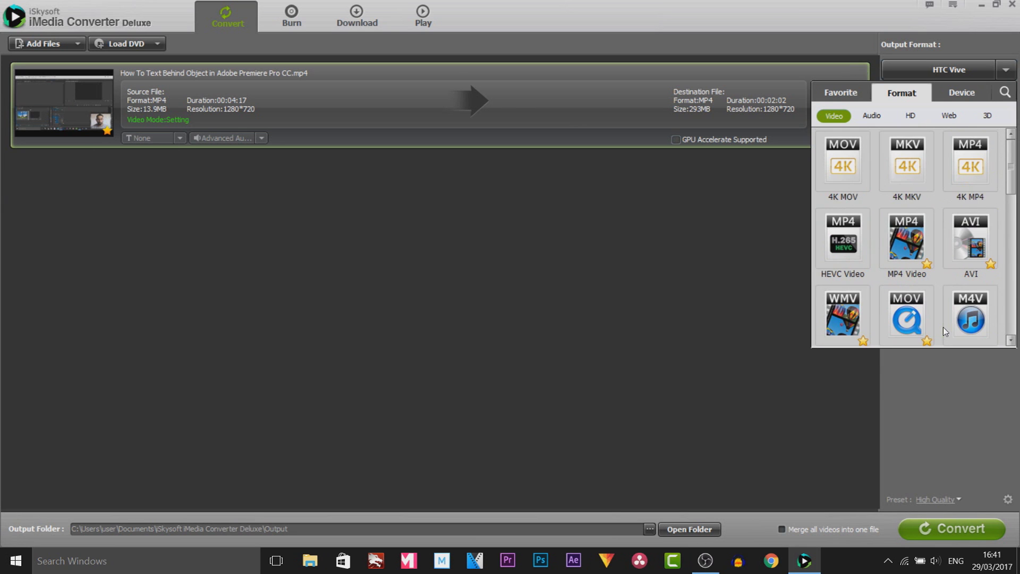
left_click(983, 256)
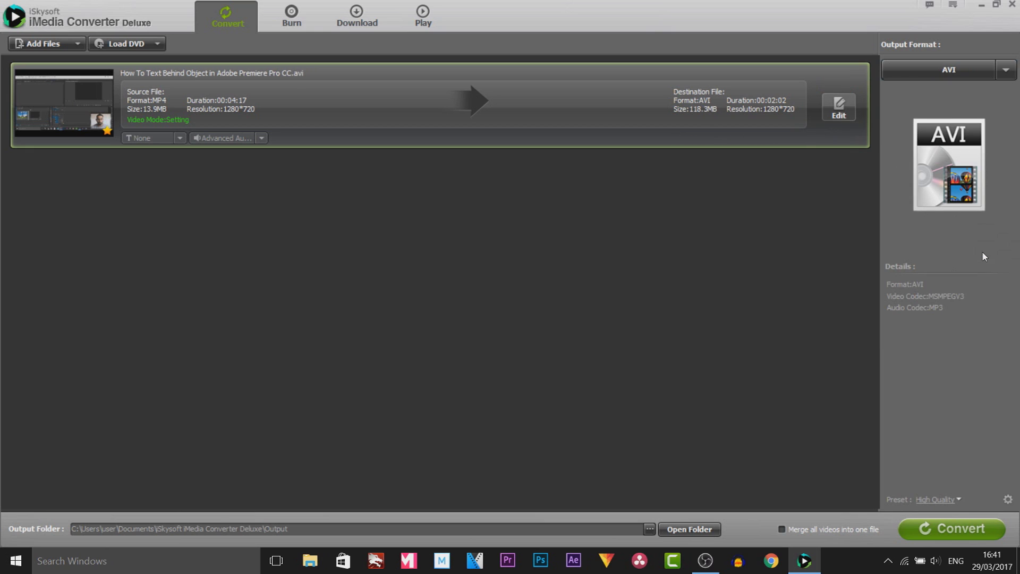
left_click(649, 530)
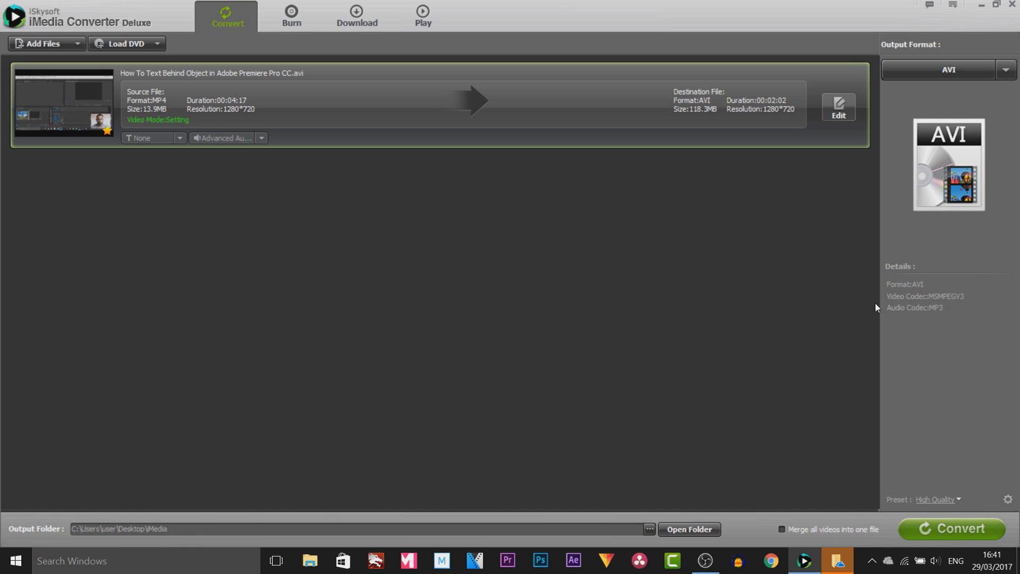
Step: Convert the video to AVI in Desktop\iMedia and open the output folder at 100%
left_click(968, 534)
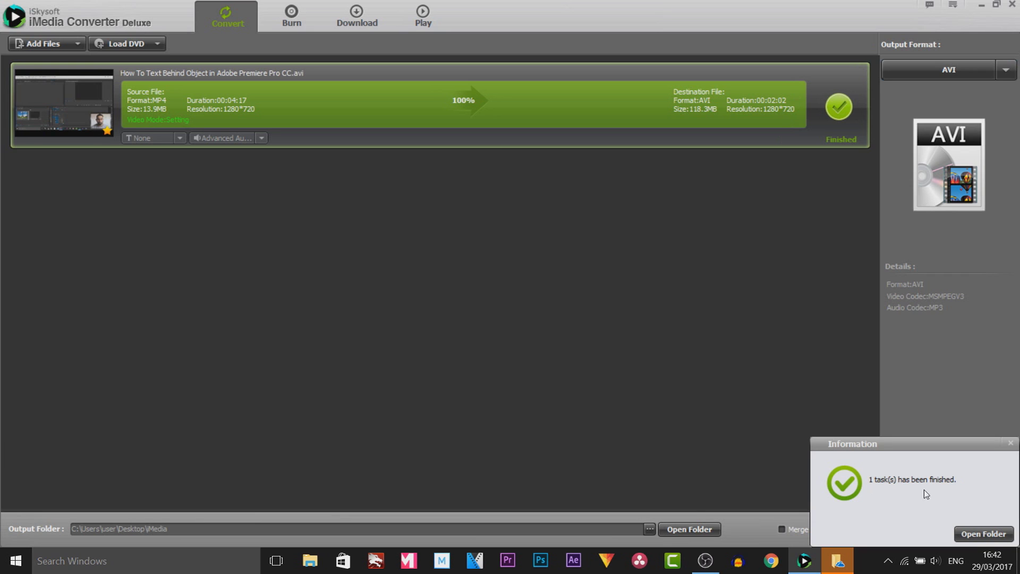
left_click(982, 535)
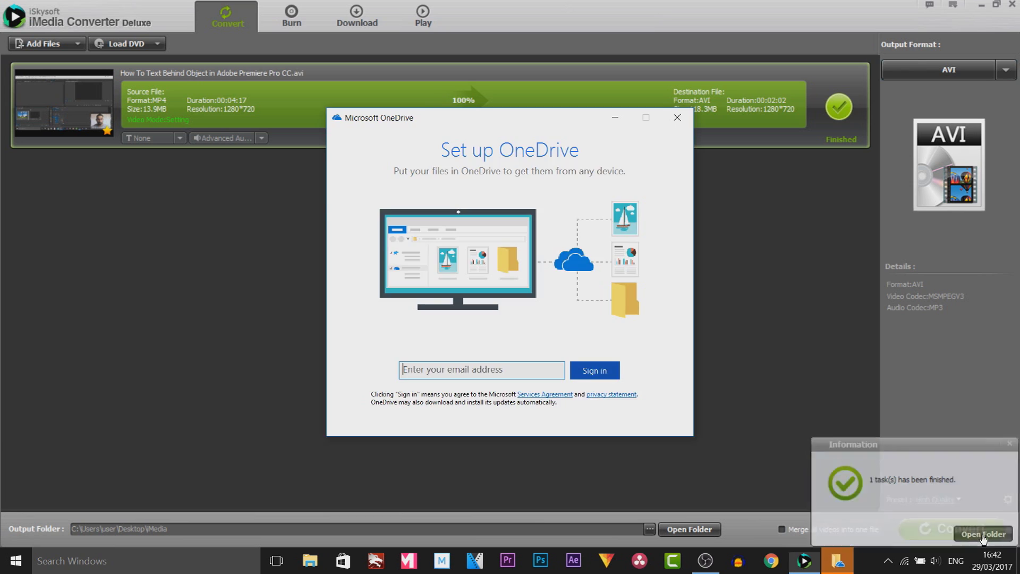
Step: Play the converted AVI in Films & TV, skimming from the title section to the final seconds
double_click(397, 184)
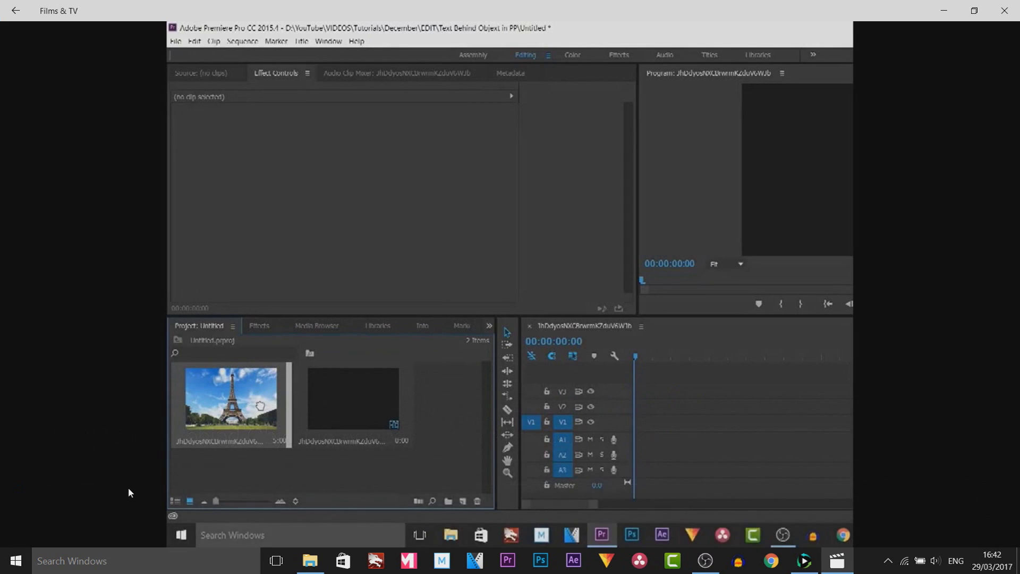
left_click(150, 483)
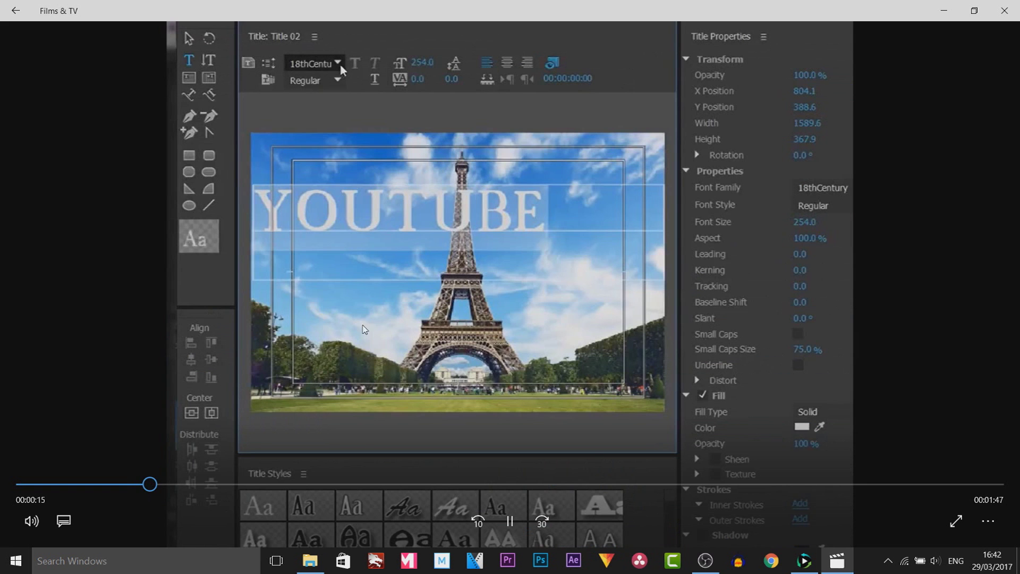
left_click(768, 486)
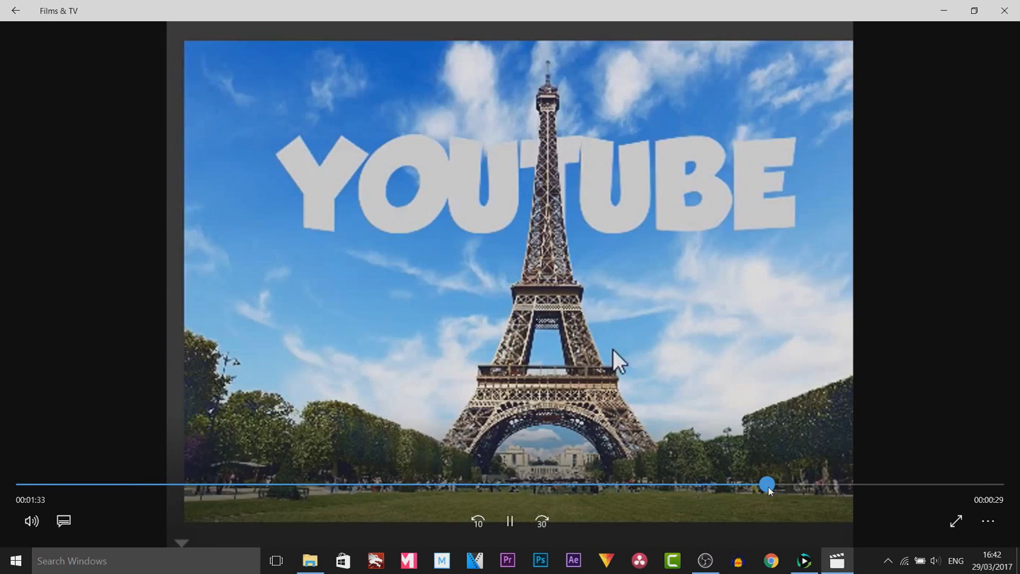
left_click(861, 484)
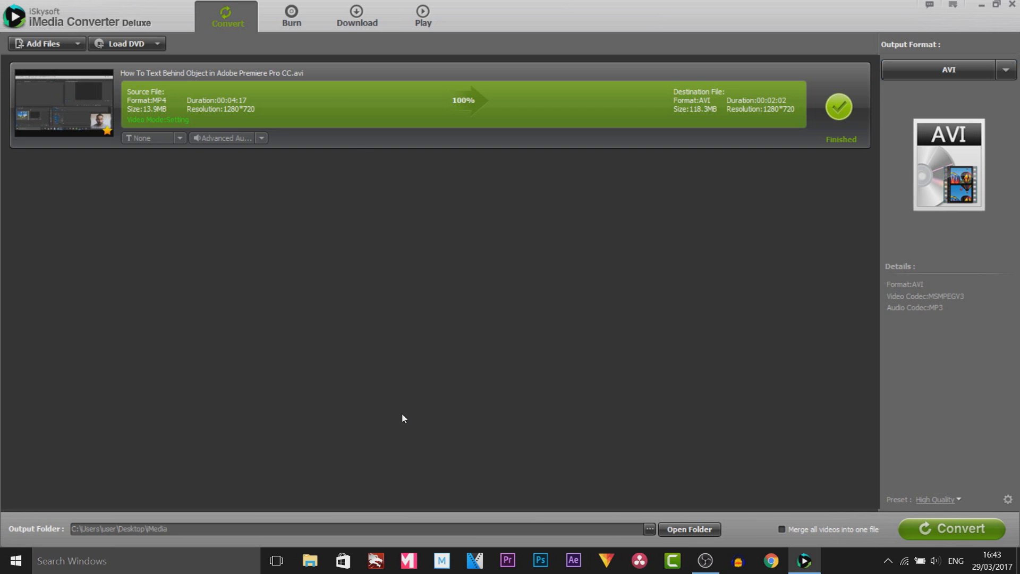
Step: Check the Burn settings, keeping Standard quality and 16:9 aspect ratio, then show the Download list
left_click(292, 17)
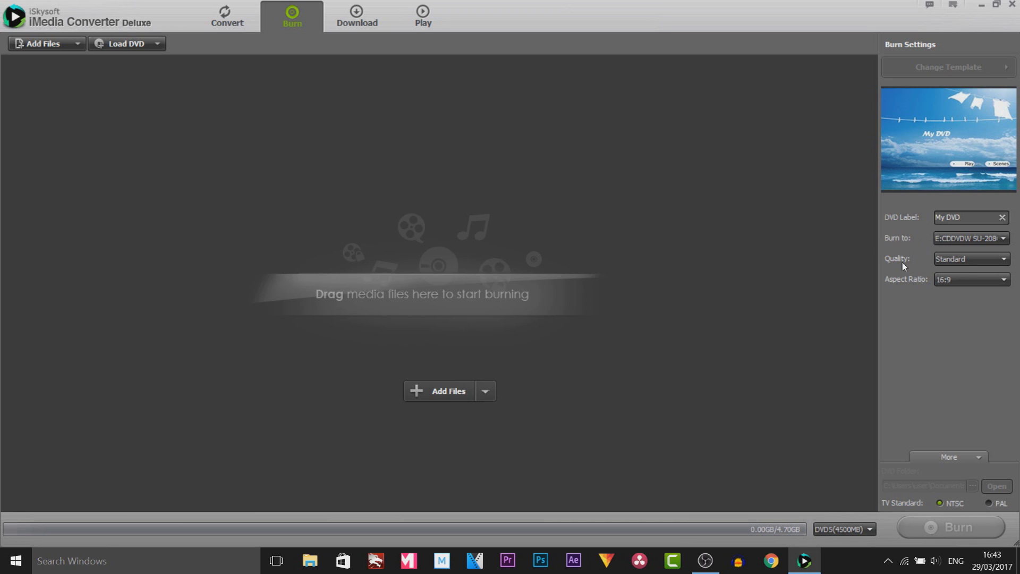
left_click(968, 260)
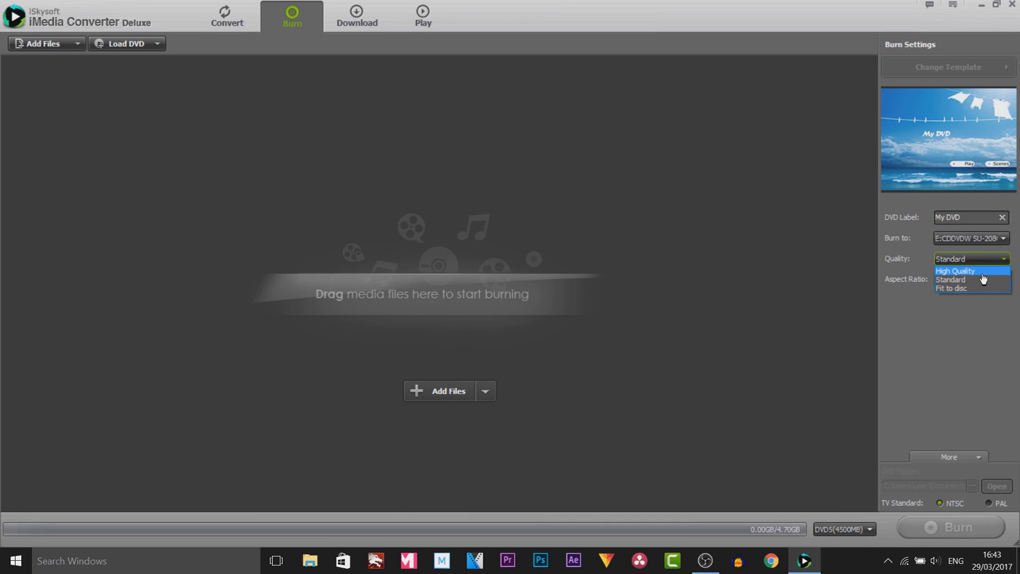
left_click(871, 309)
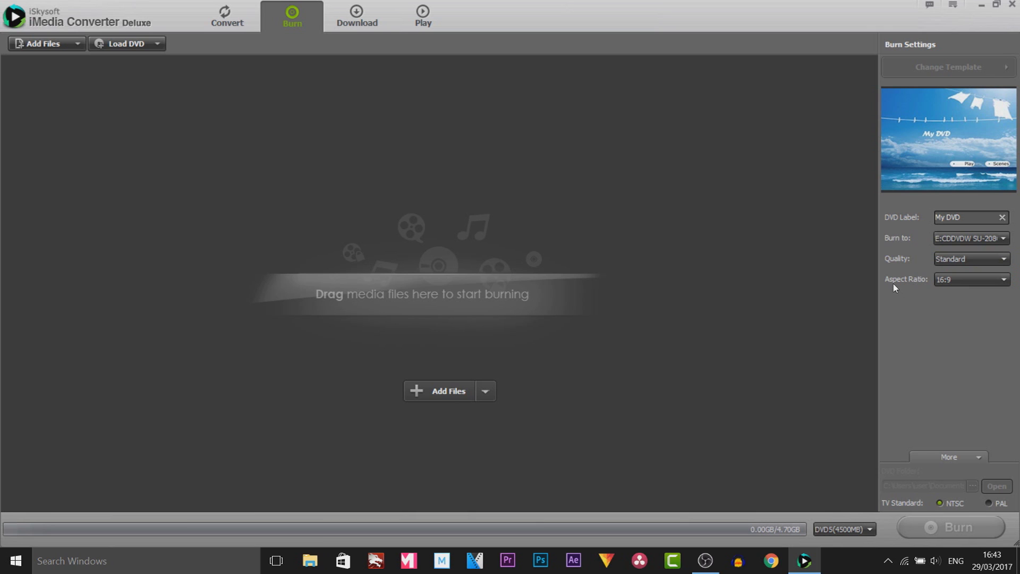
left_click(964, 282)
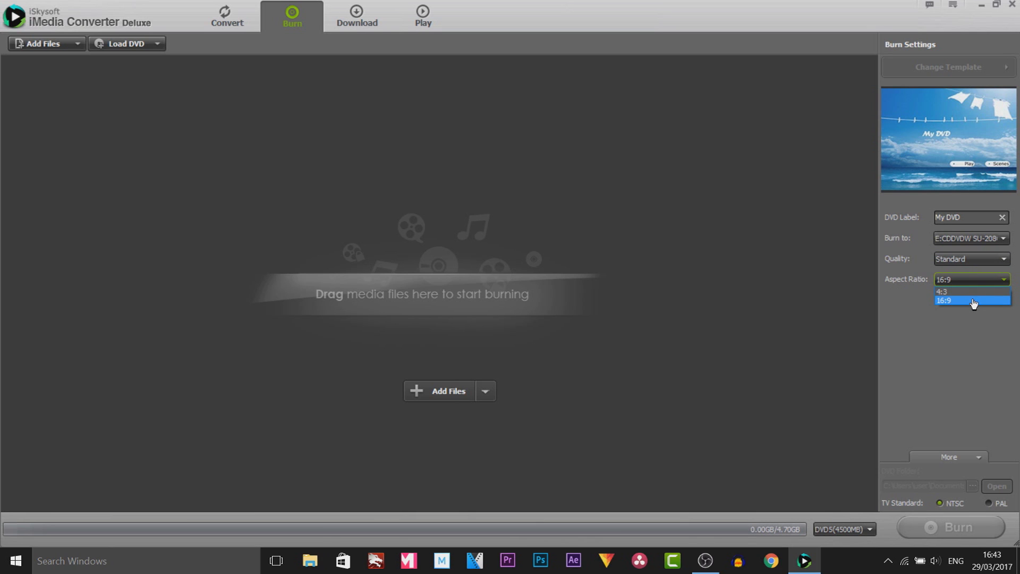
left_click(973, 301)
left_click(357, 17)
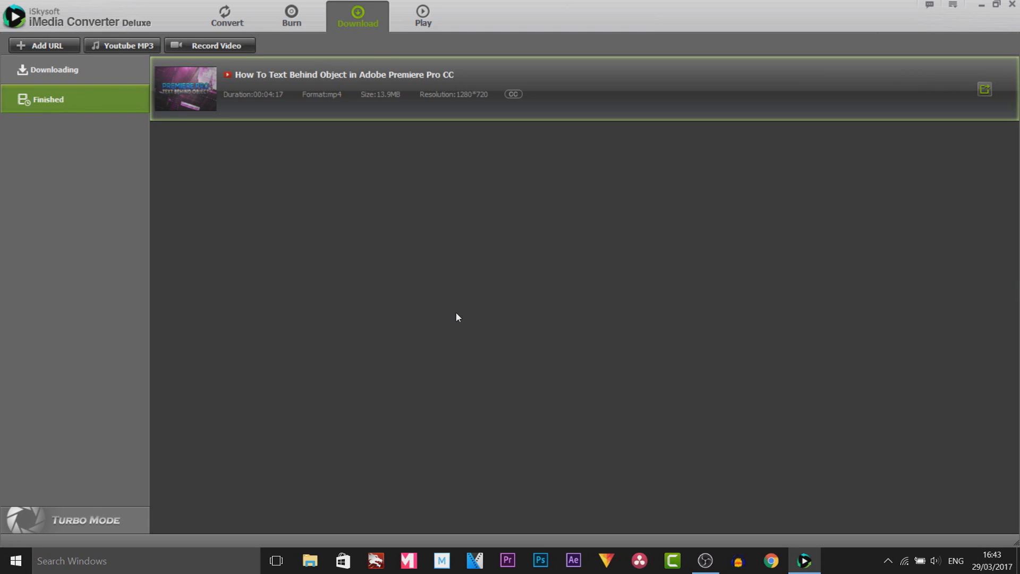
Step: Add the YouTube URL again, saving to Desktop\iMedia as MP3, and start the download
left_click(44, 46)
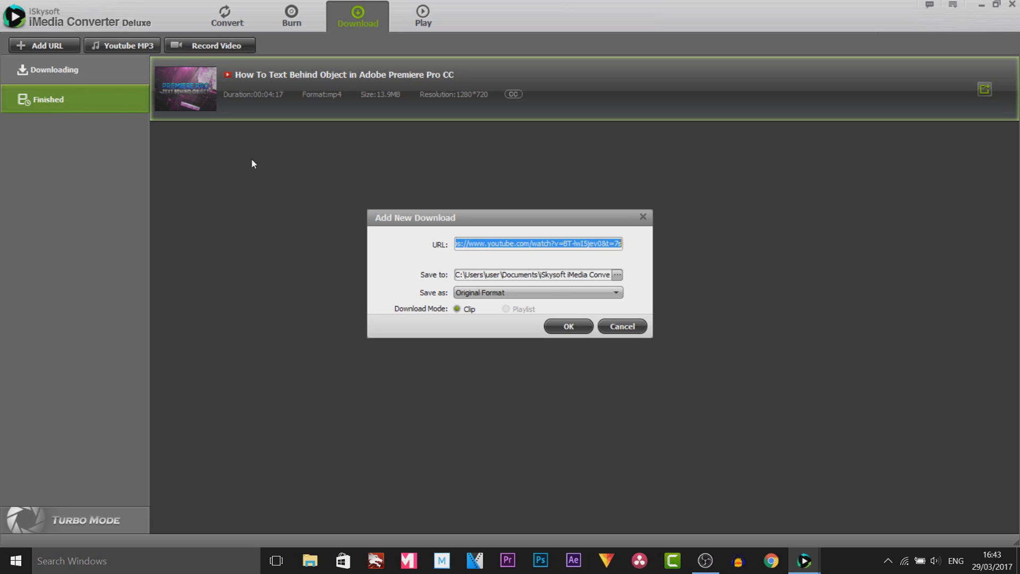
left_click(529, 272)
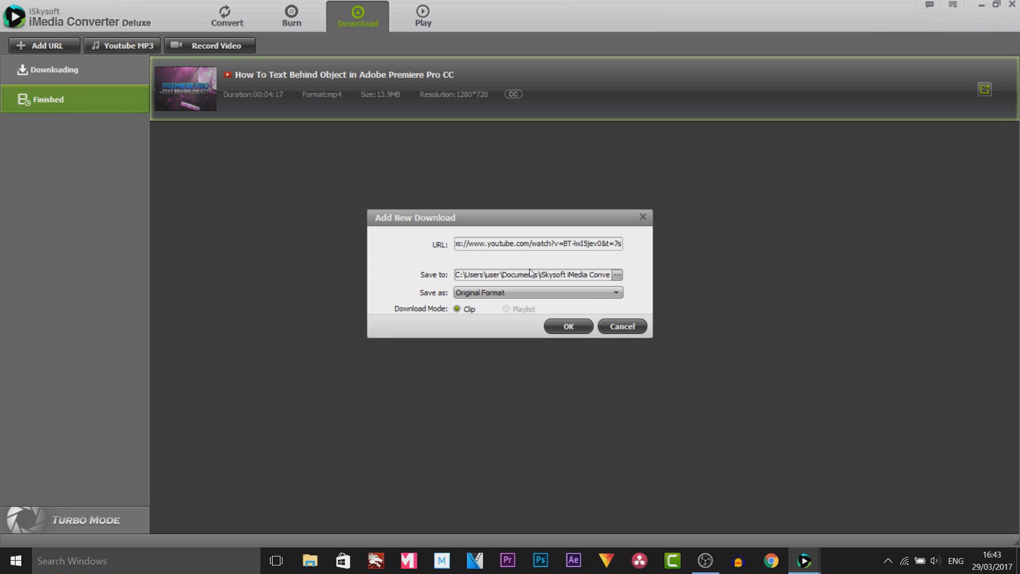
left_click(616, 274)
left_click(482, 293)
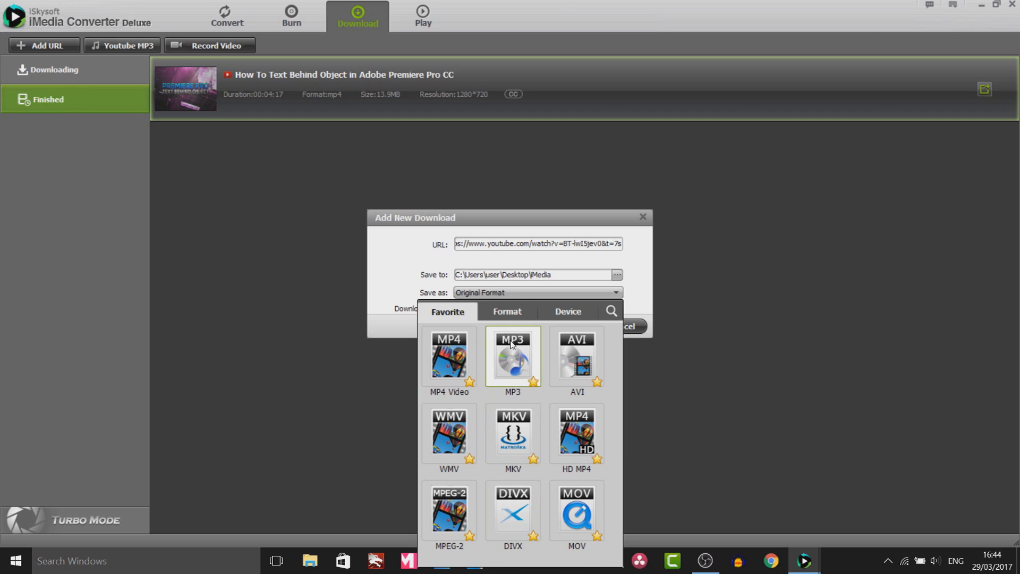
left_click(512, 343)
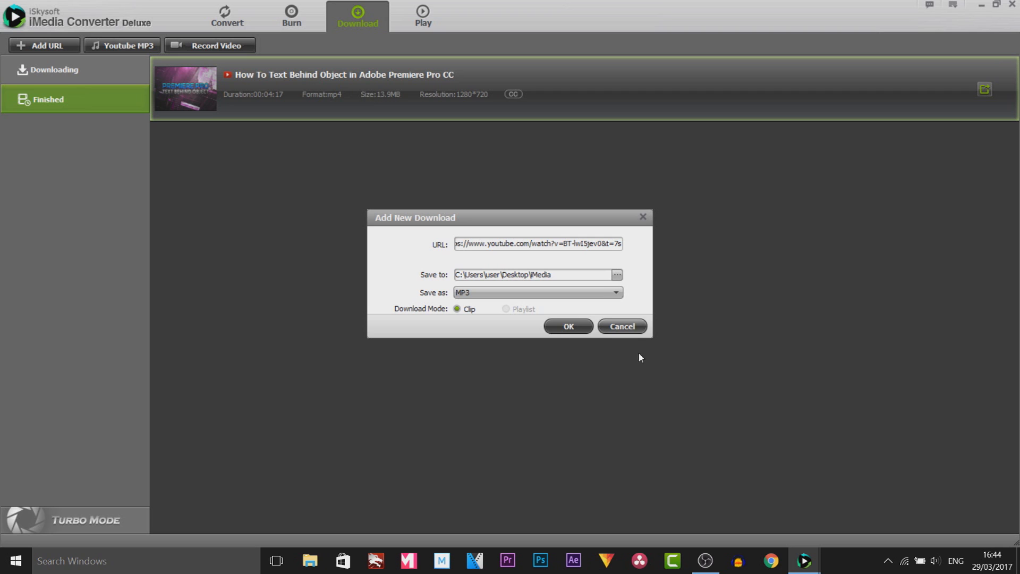
left_click(562, 332)
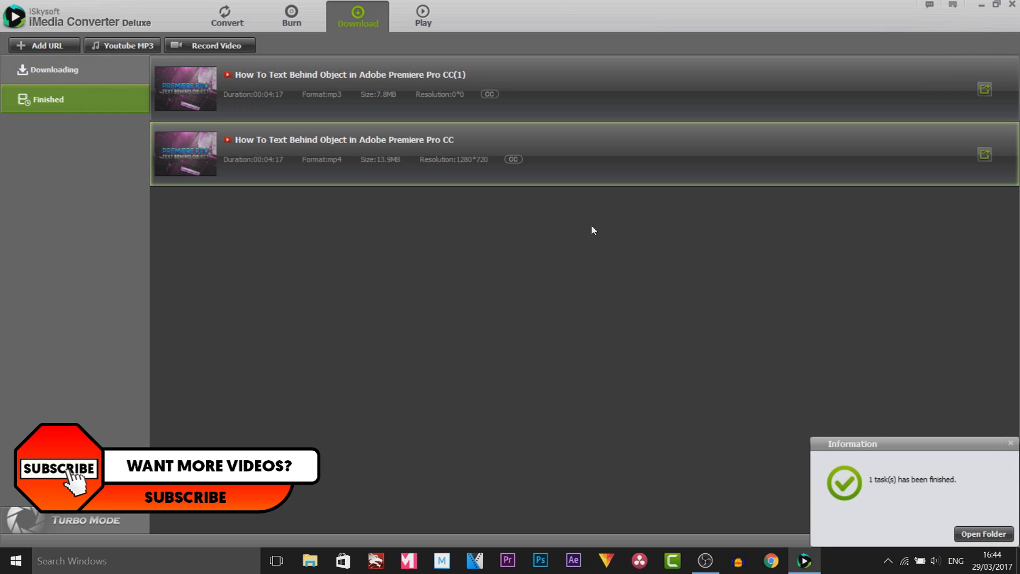
Step: Open the Desktop\iMedia folder from the download-finished notice
left_click(974, 534)
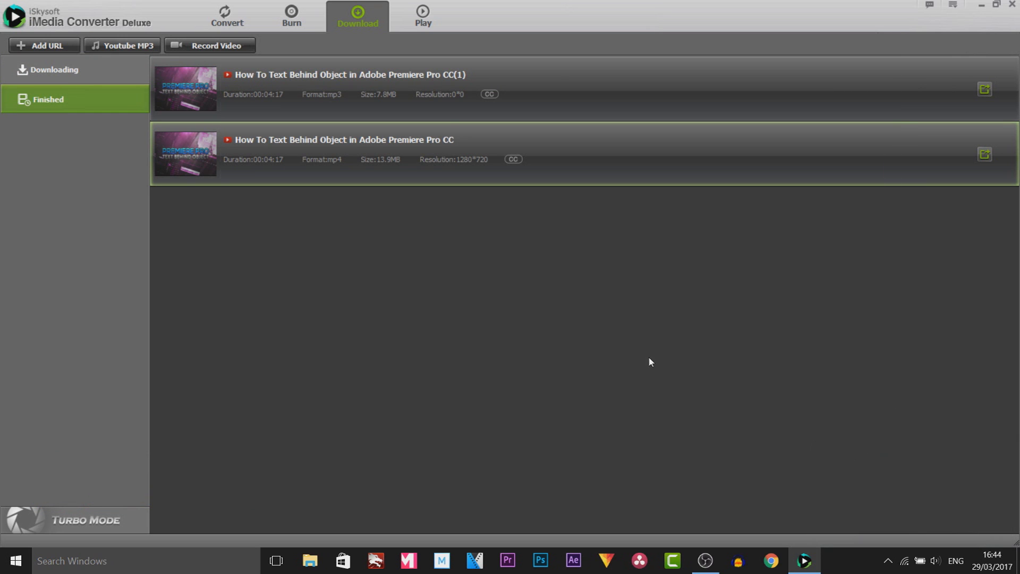